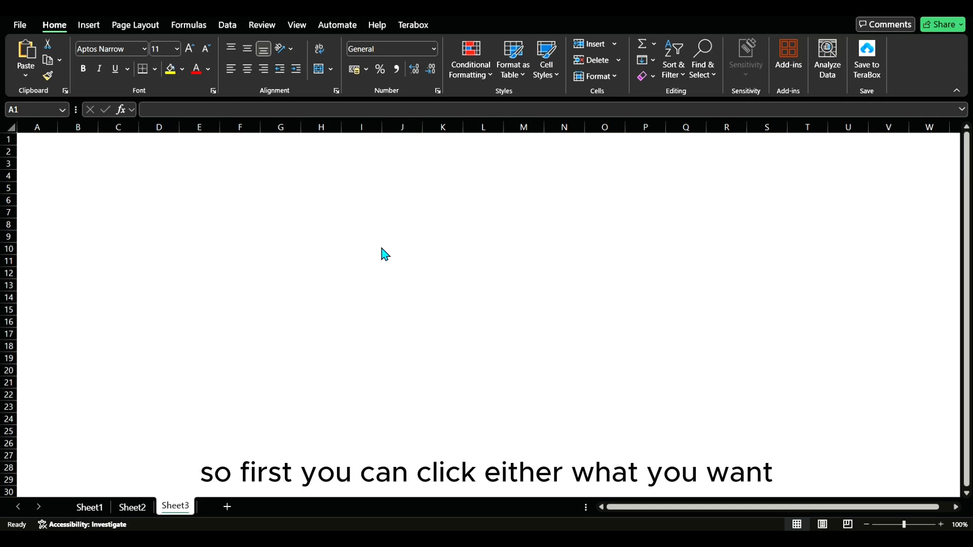
Step: Enter the table title FINAL COMPUTER SCIENC TEST CLASS E40 in cell D2
left_click(167, 152)
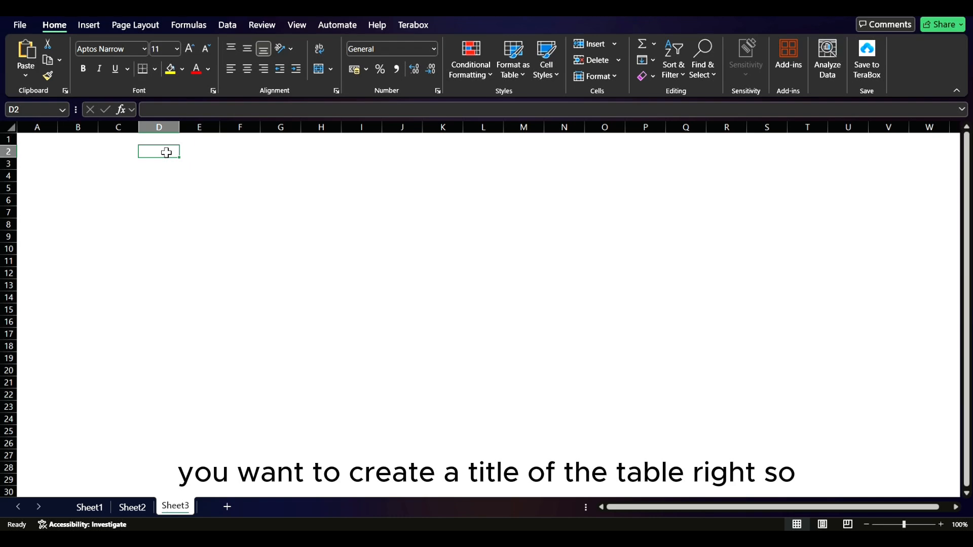
type("FINAL COMPUTER SCIENC TEST CLASS E")
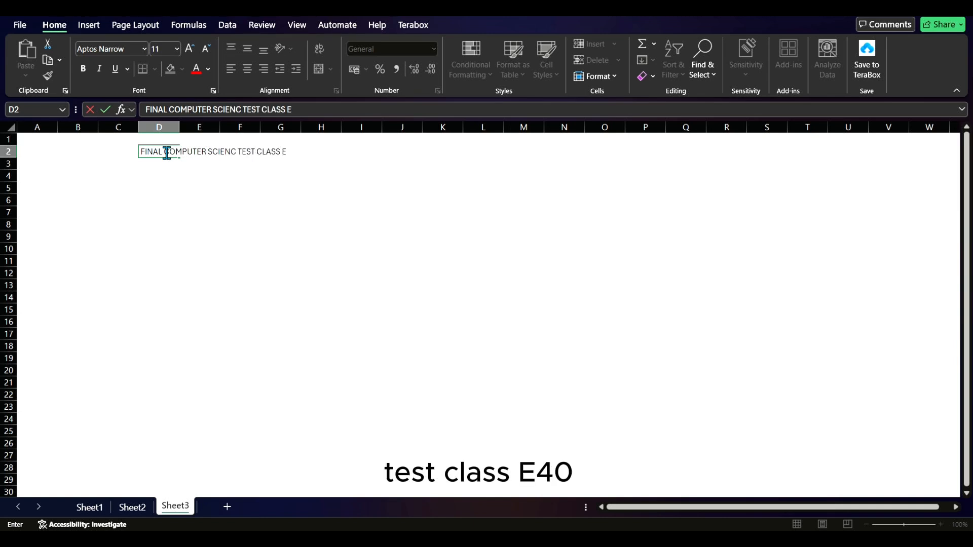
type("40")
key("ctrl+Return")
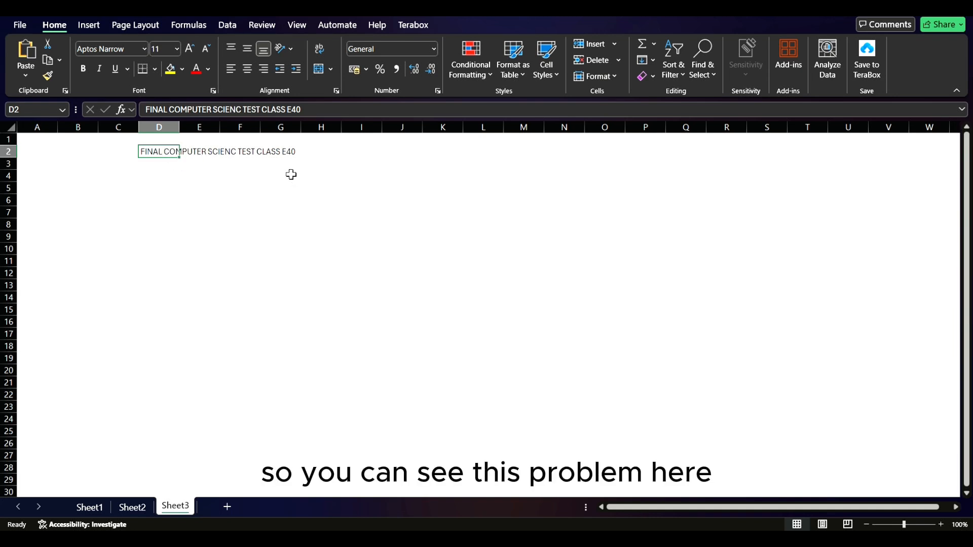
Step: Merge and center the title across cells D2:G2
left_click_drag(160, 151, 271, 153)
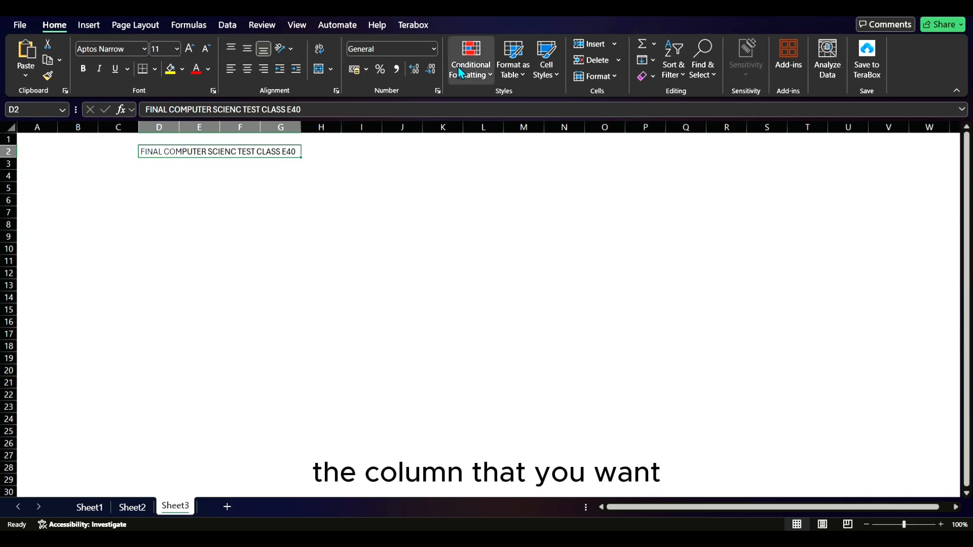
left_click(332, 72)
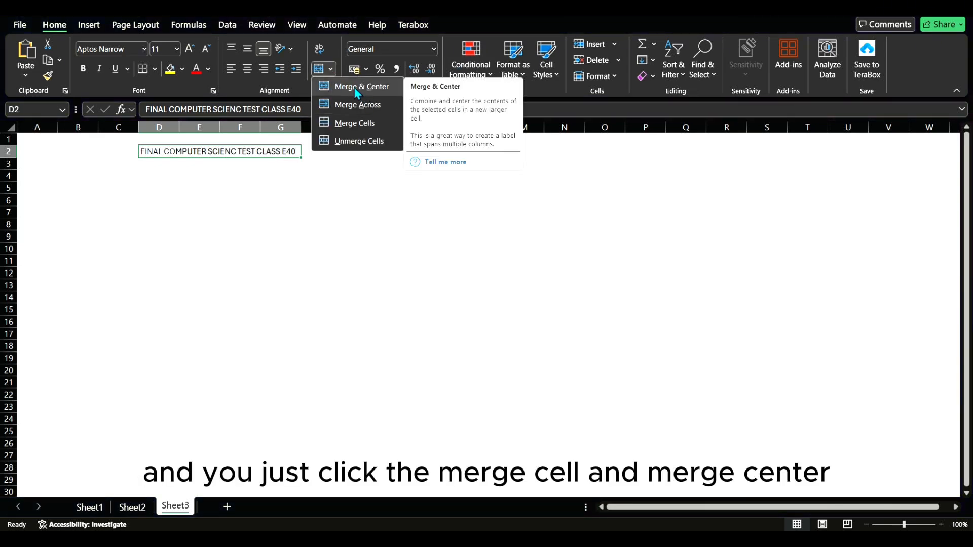
left_click(355, 87)
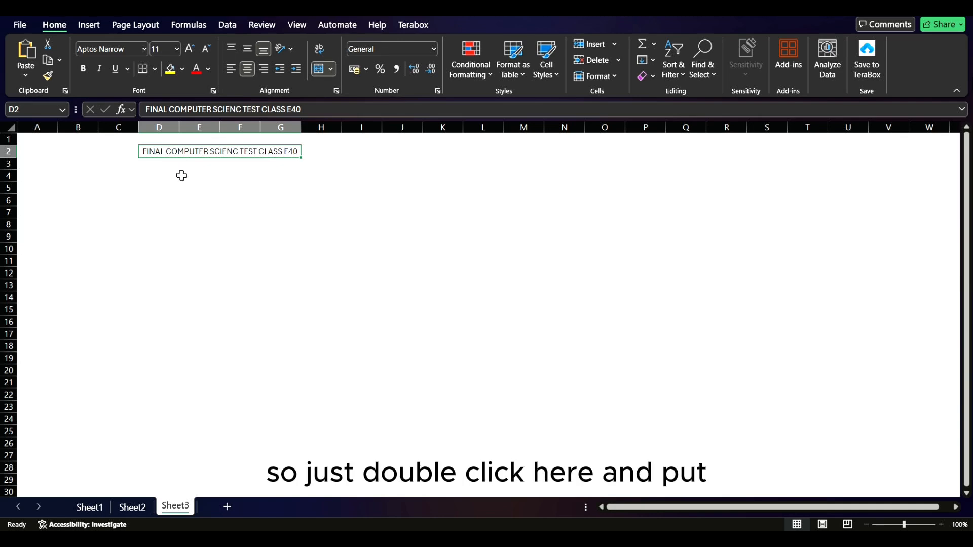
Step: Enter the column headers NAMES in D3, MARKS(%) in F3 and NO in C3
left_click(160, 165)
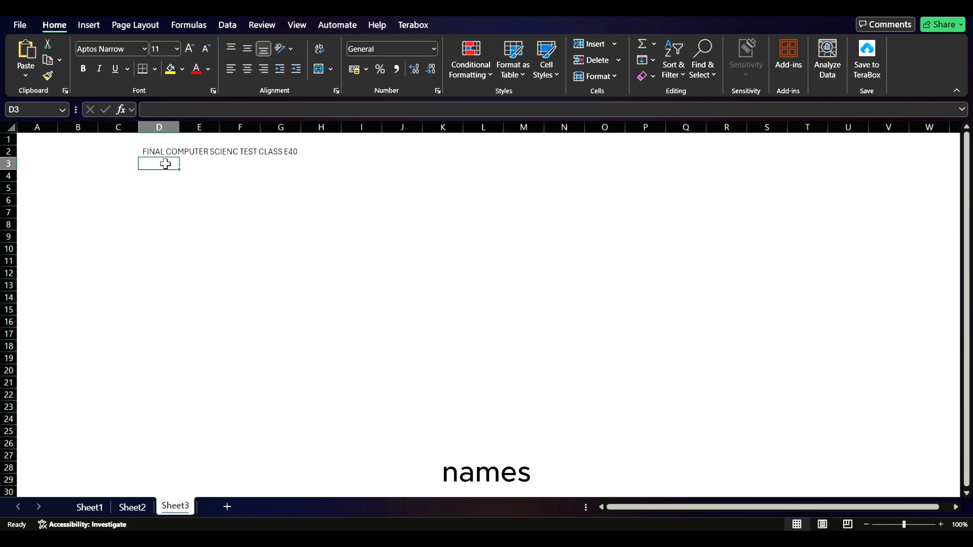
type("NAMES")
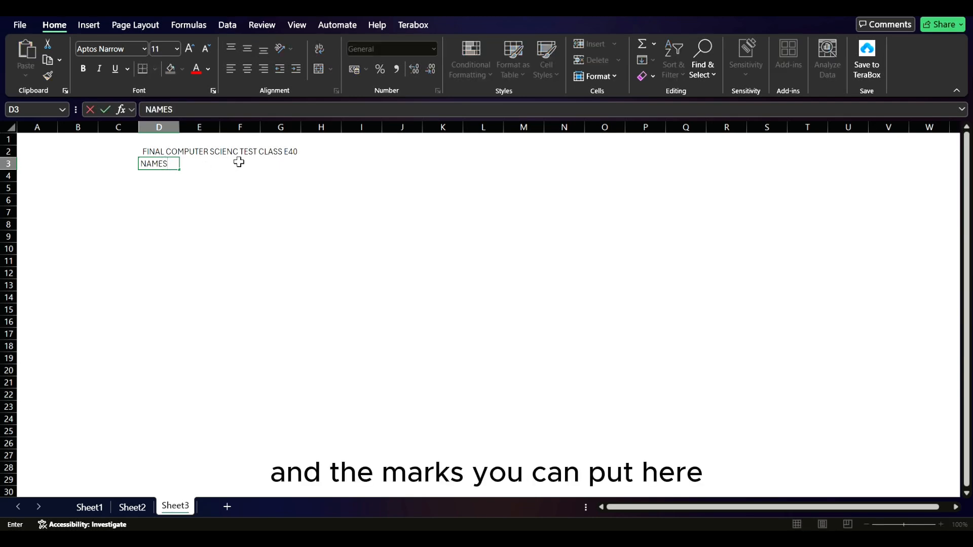
left_click(242, 163)
type("MARKS(%")
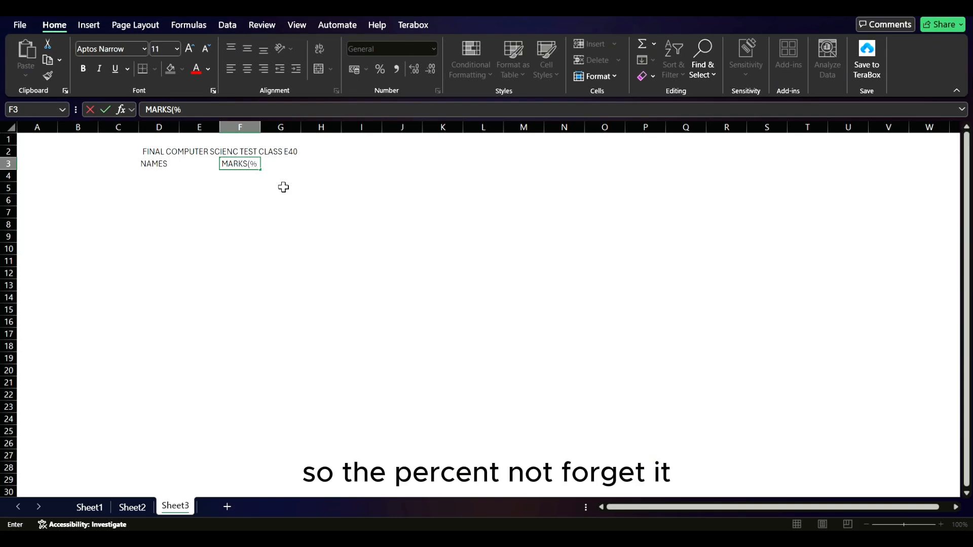
left_click(177, 167)
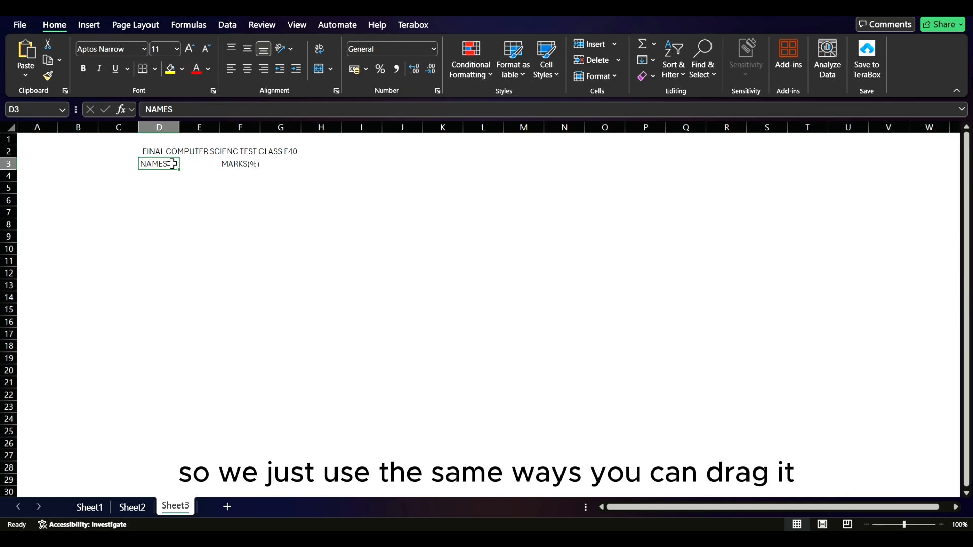
left_click(129, 166)
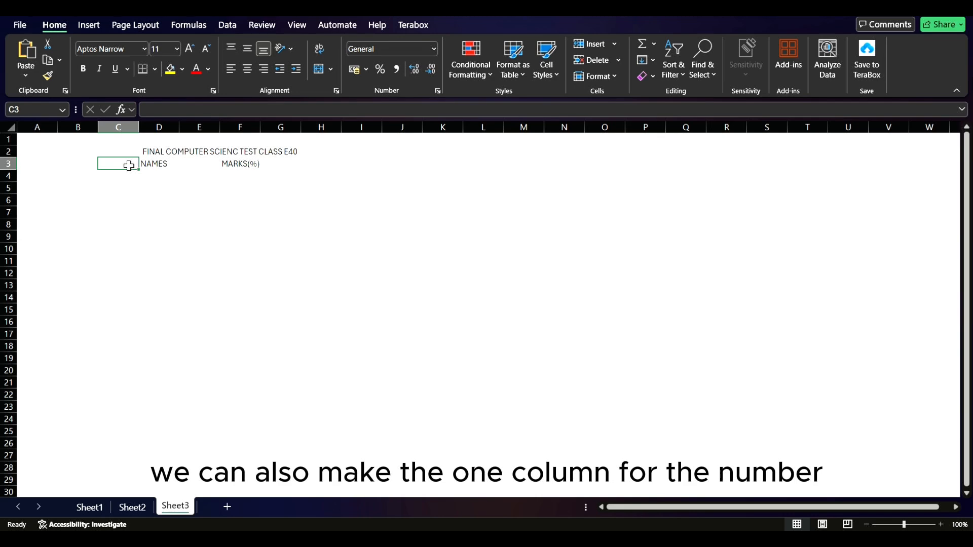
type("NO")
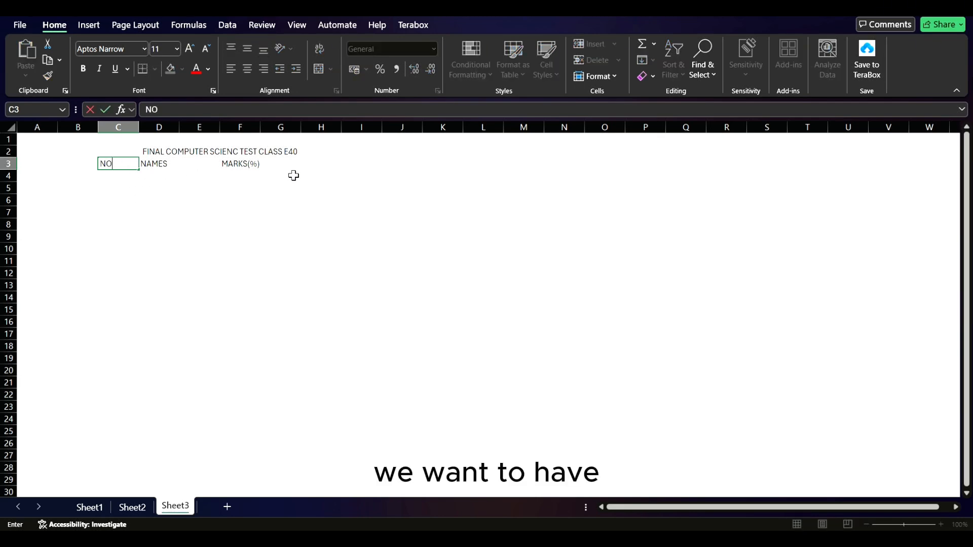
Step: Unmerge the title cells and merge them again across C2:G2 so the title spans the NO column too
left_click_drag(119, 152, 289, 152)
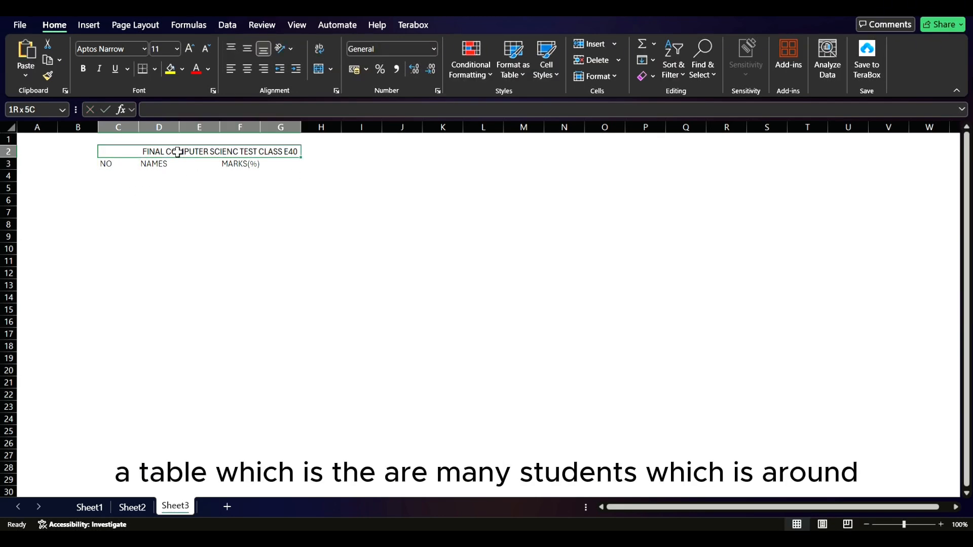
left_click(319, 70)
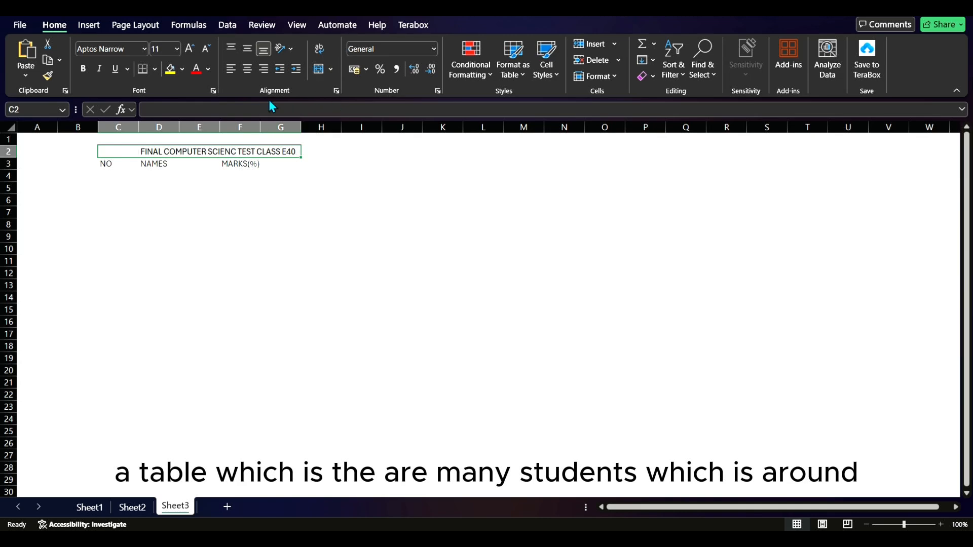
left_click(331, 69)
left_click(350, 142)
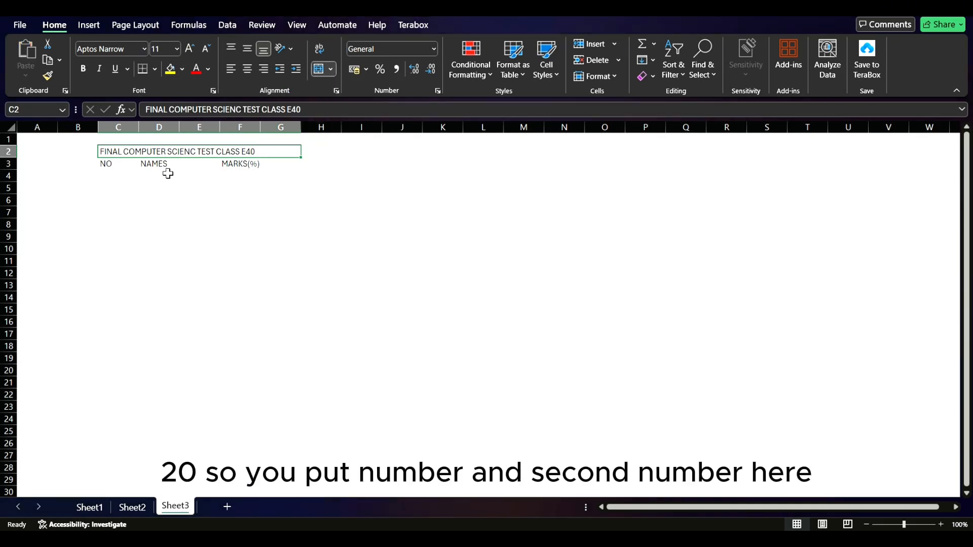
Step: Number the rows under NO from 1 to 20 in C4:C23 by extending a series started with 1 and 2
left_click(122, 164)
left_click(124, 177)
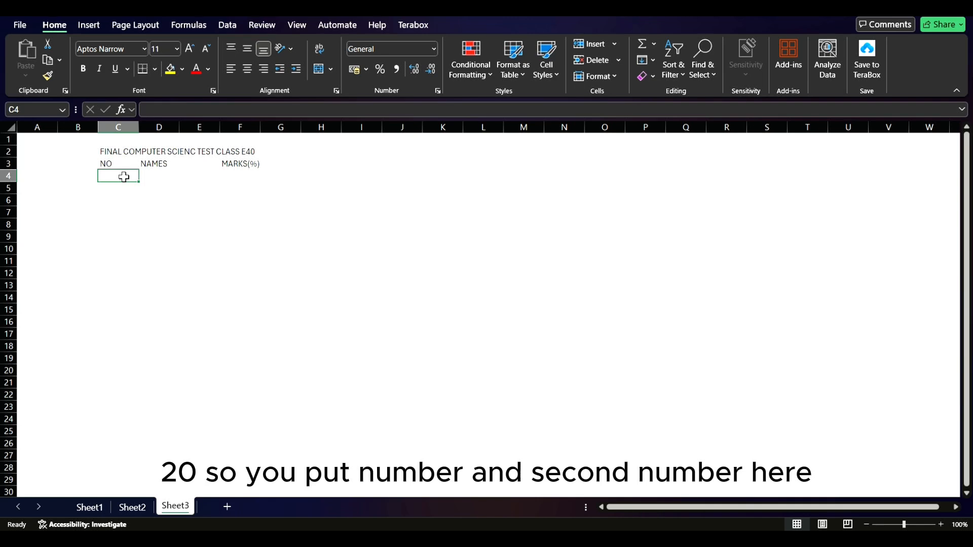
type("1")
key("Return")
type("2")
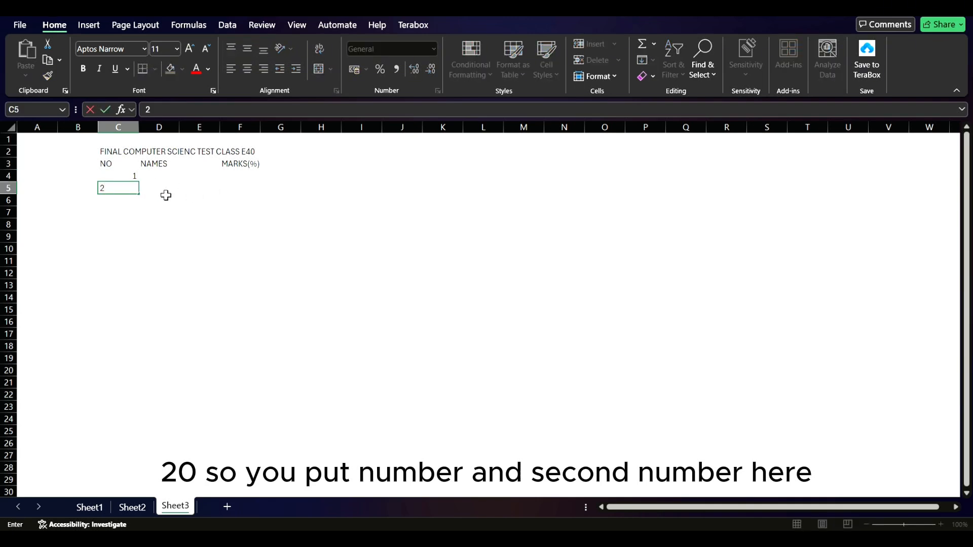
left_click(128, 213)
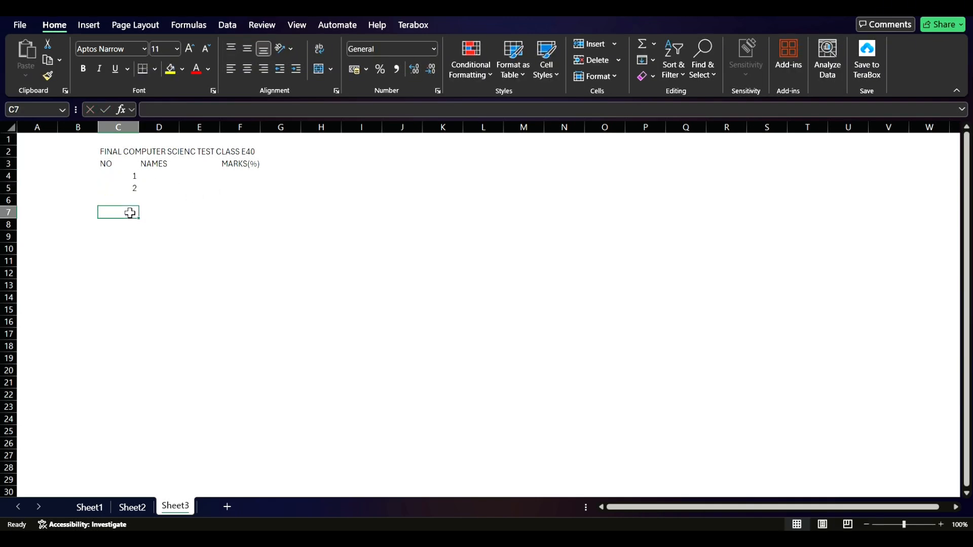
left_click(120, 177)
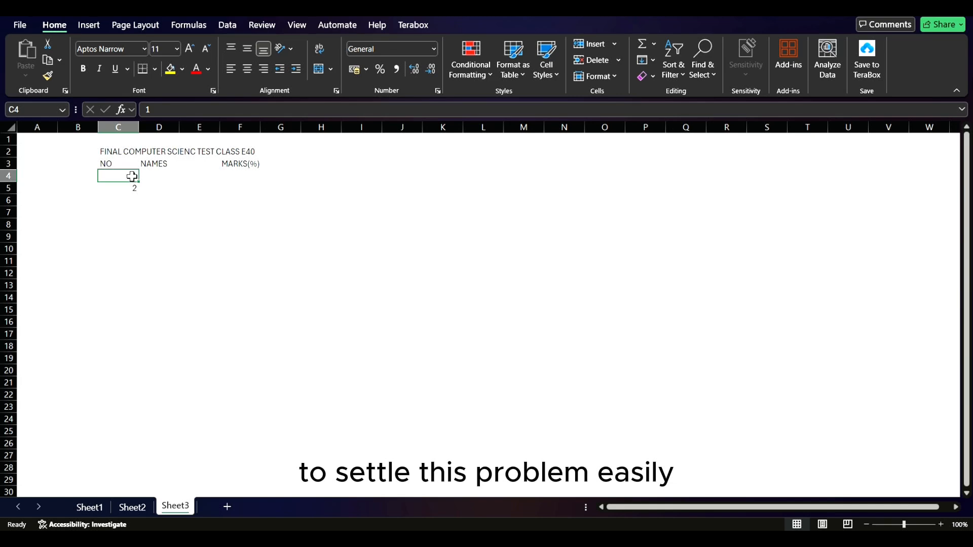
left_click_drag(132, 177, 130, 411)
Step: Apply Merge Across to the NAMES column range D3:E23
left_click(171, 176)
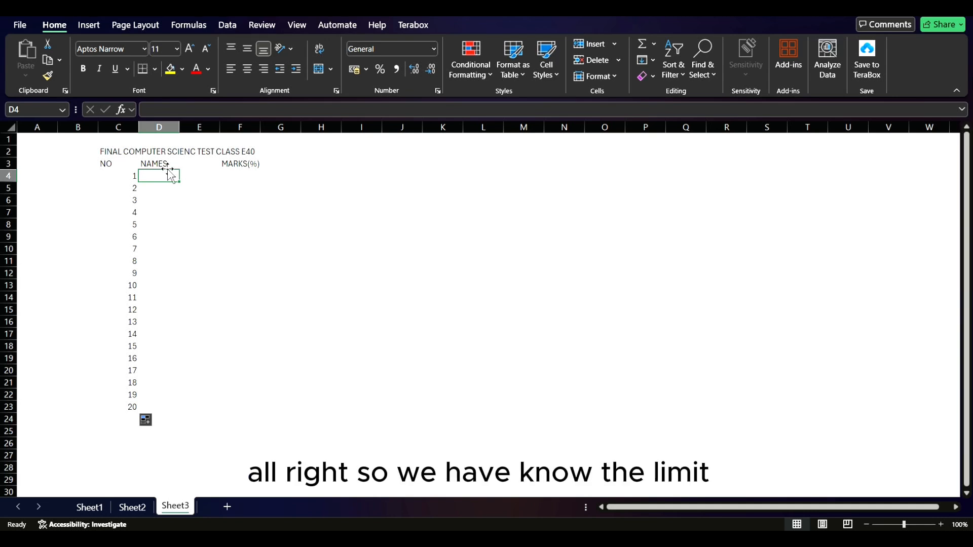
left_click(170, 170)
left_click(198, 186)
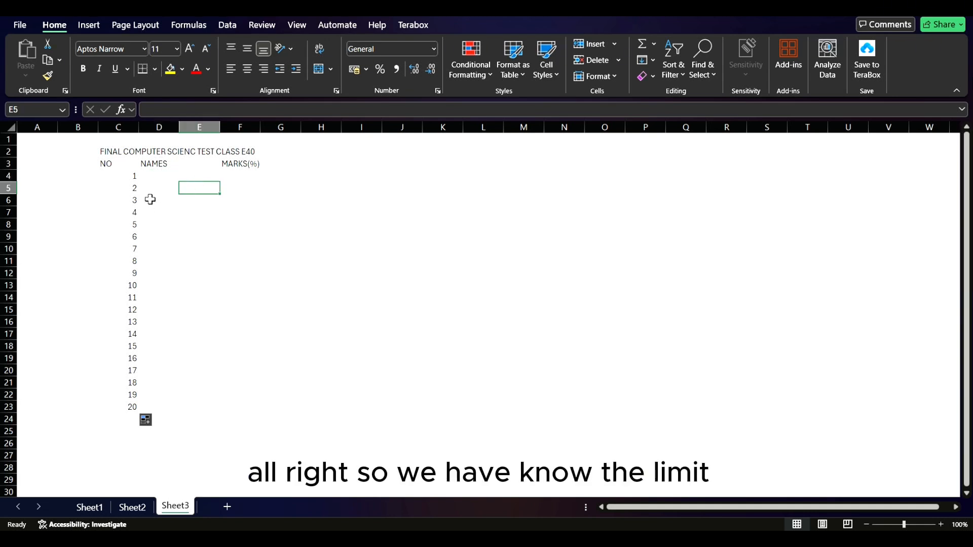
left_click_drag(164, 164, 207, 406)
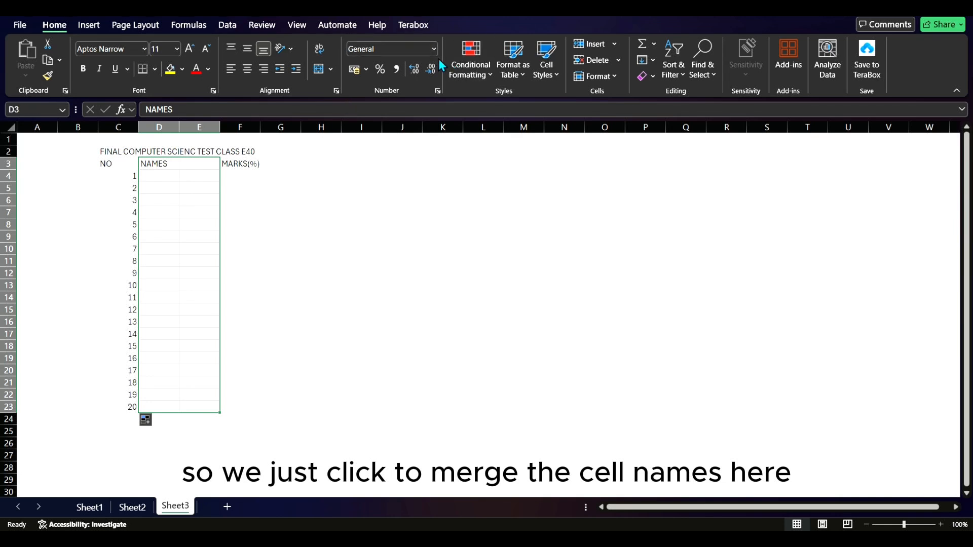
left_click(331, 69)
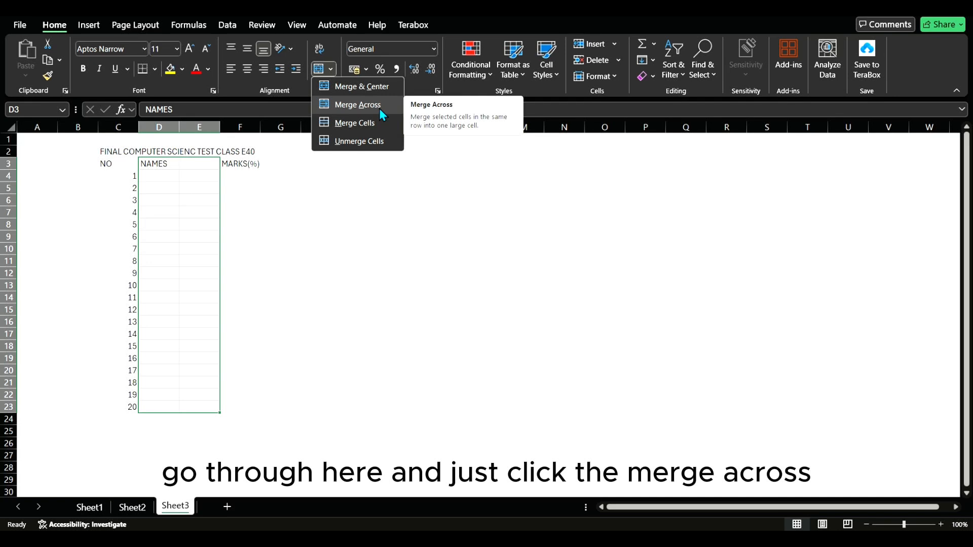
left_click(382, 106)
Step: Apply Merge Across to the MARKS(%) column range F3:G23
left_click(246, 165)
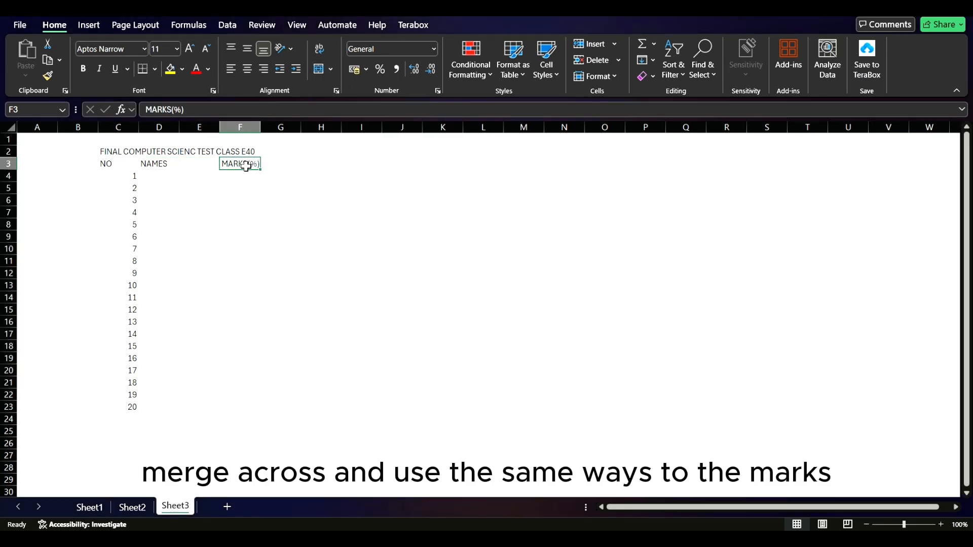
left_click_drag(247, 164, 284, 408)
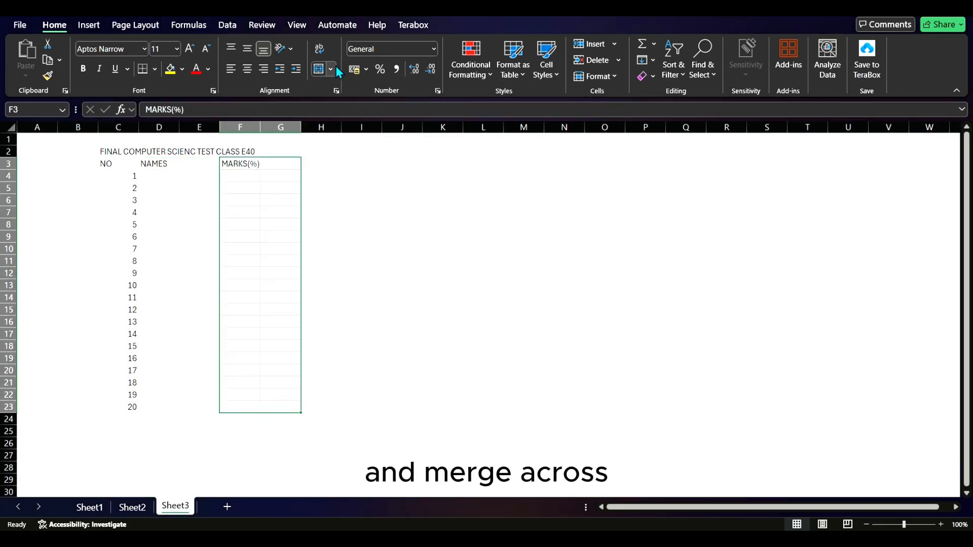
left_click(332, 68)
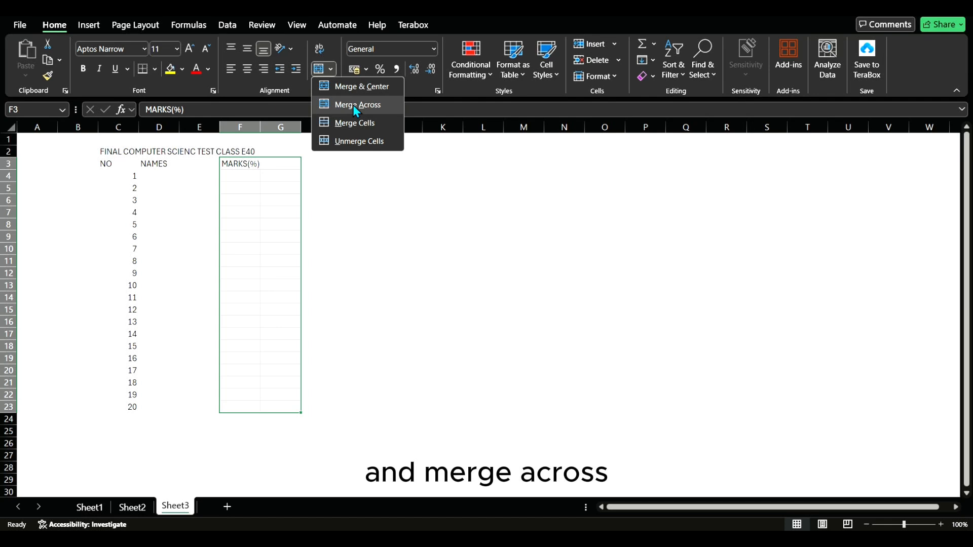
left_click(354, 107)
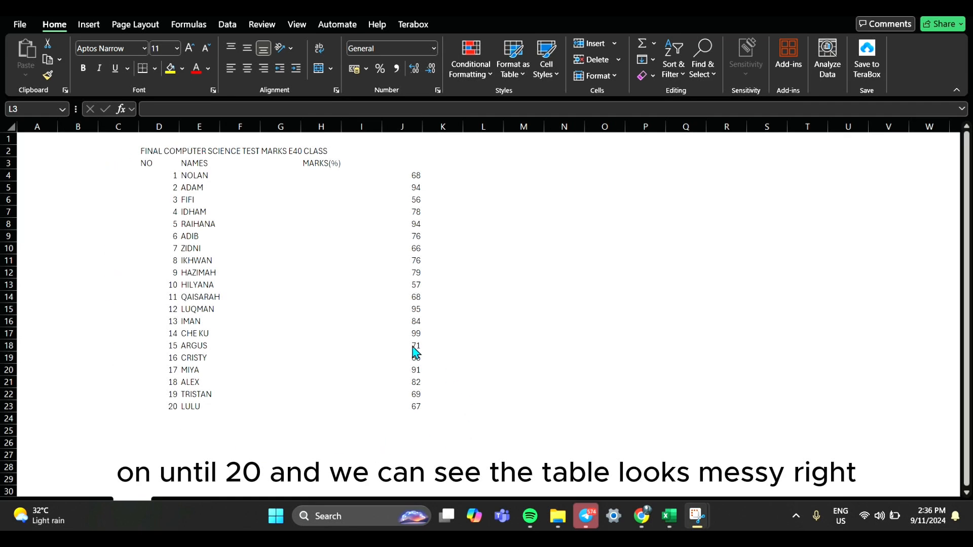
Step: Center the contents of the whole marks table, D2:J23, horizontally
left_click(164, 151)
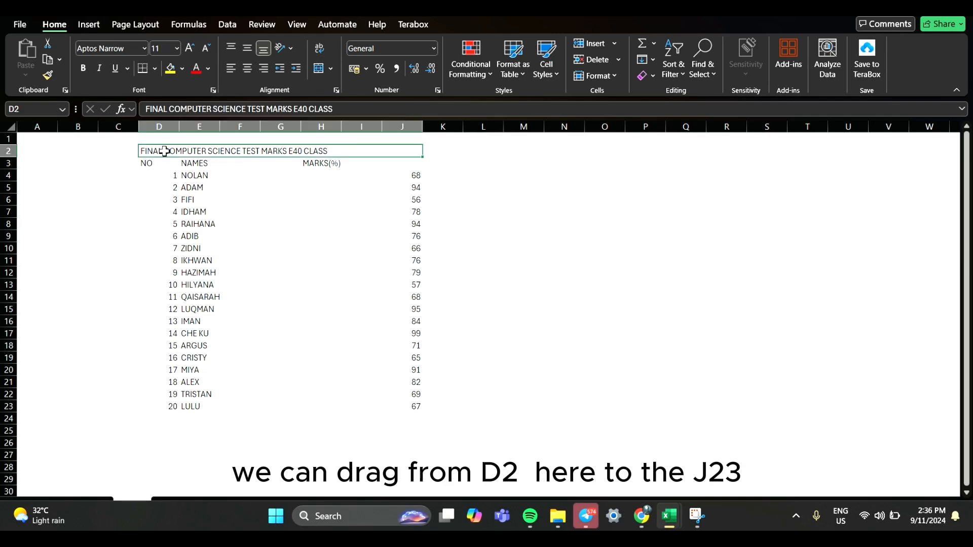
left_click_drag(164, 151, 403, 411)
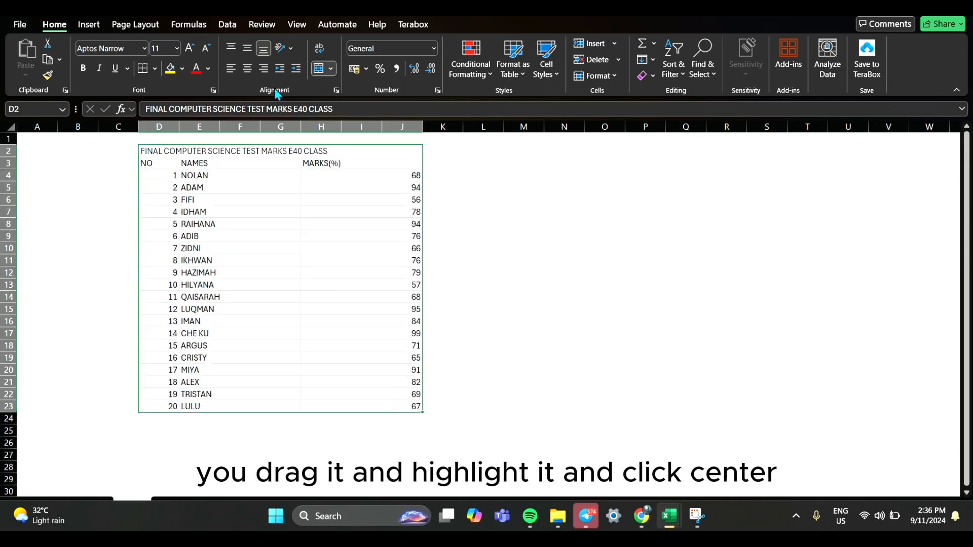
left_click(248, 71)
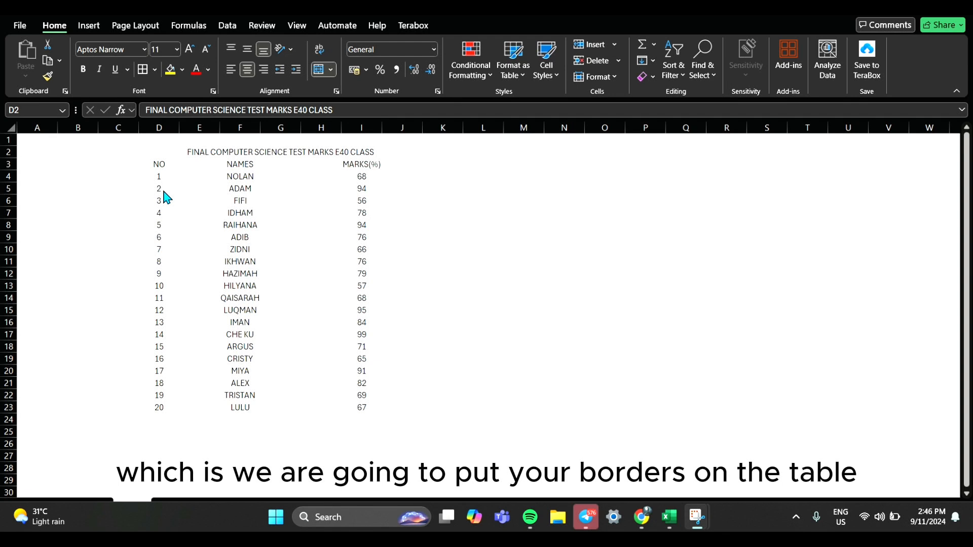
left_click(155, 150)
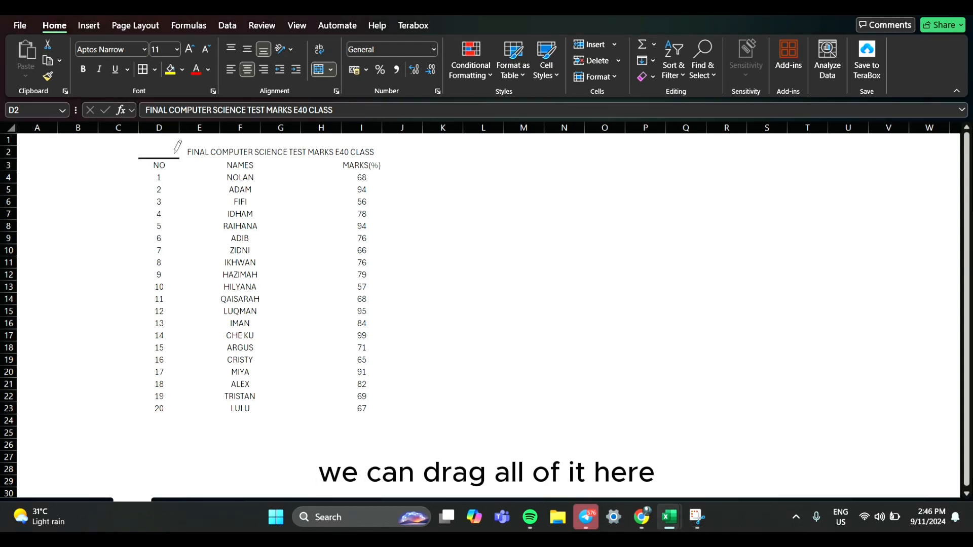
left_click(154, 70)
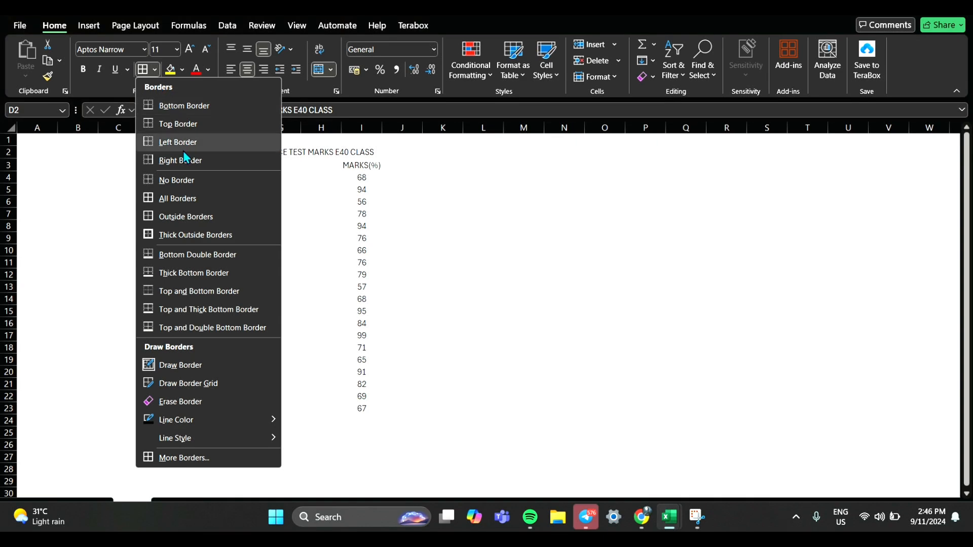
left_click(189, 178)
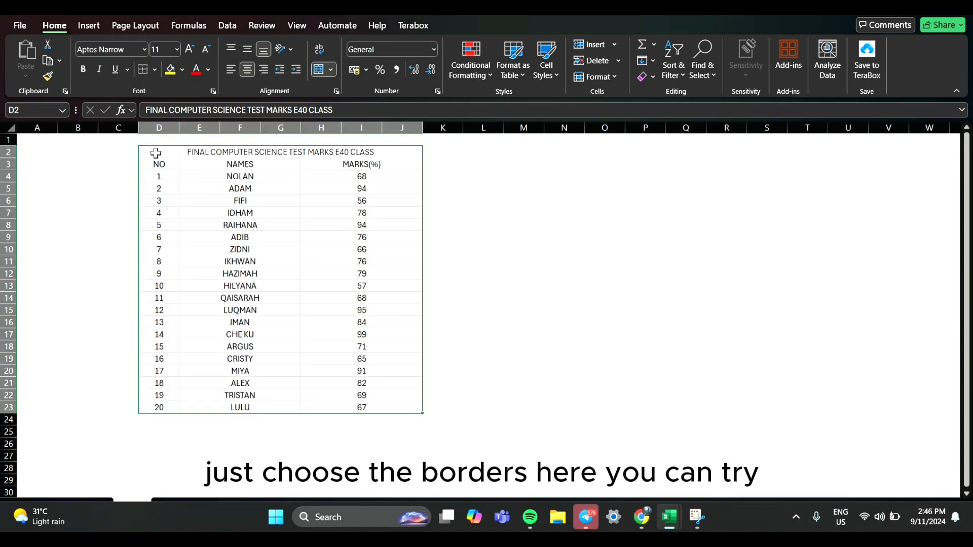
Step: Apply All Borders to the whole marks table, D2:J23, and deselect it
left_click(155, 69)
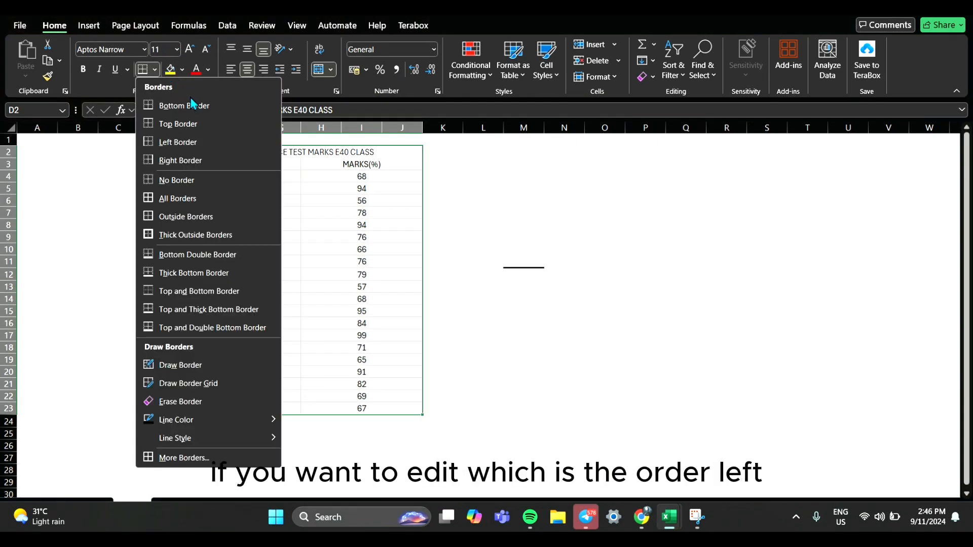
left_click(222, 201)
left_click(517, 247)
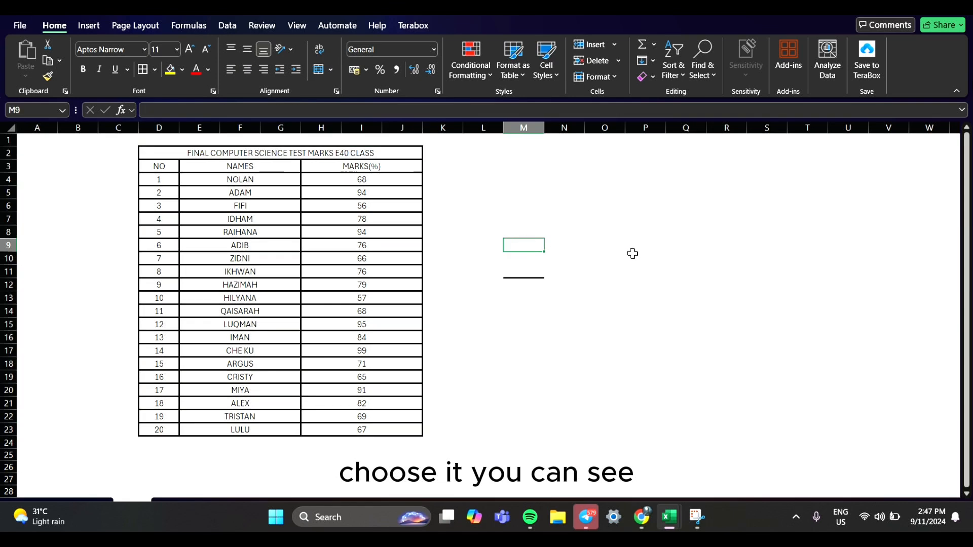
Step: Set the border line color to green and apply All Borders to the whole marks table, D2:J23
left_click(148, 154)
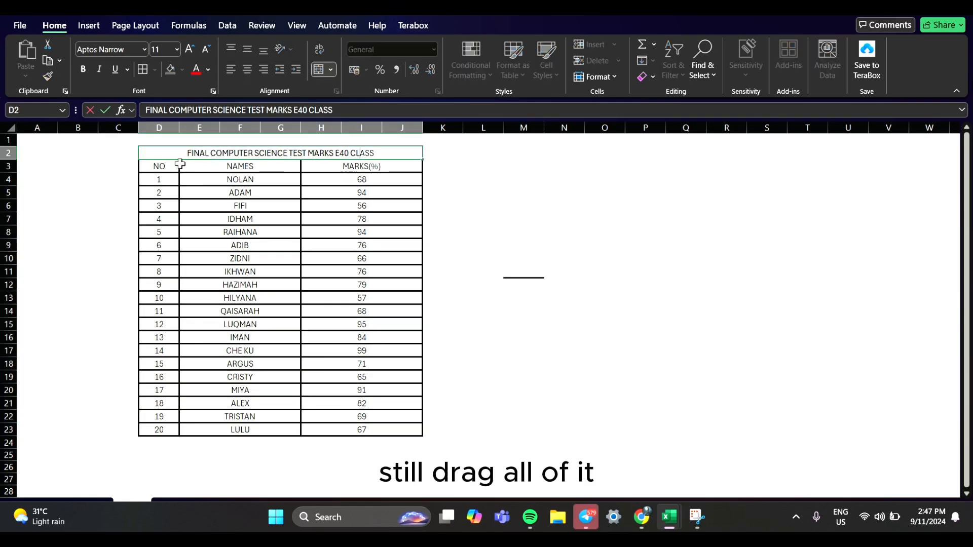
left_click(136, 155)
left_click_drag(152, 157, 238, 426)
left_click(155, 69)
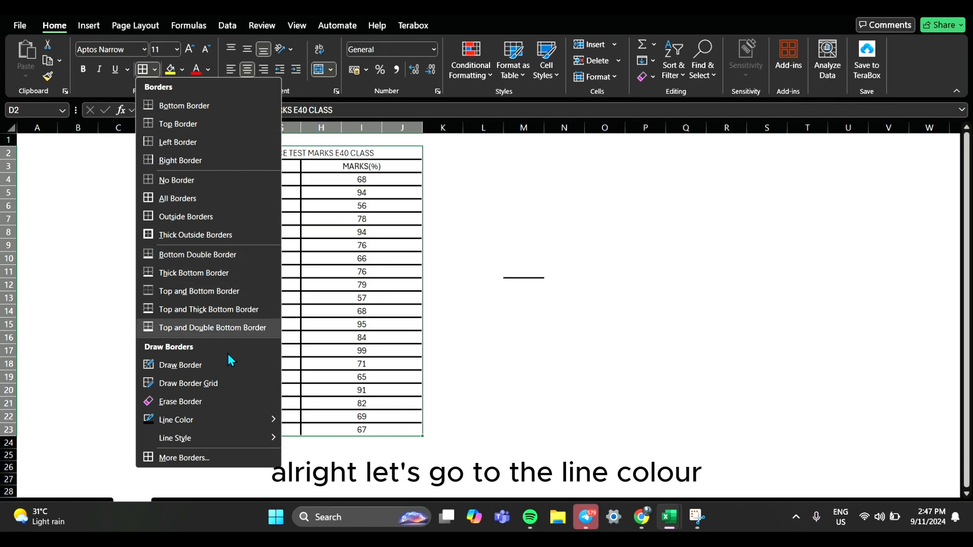
mouse_move(244, 414)
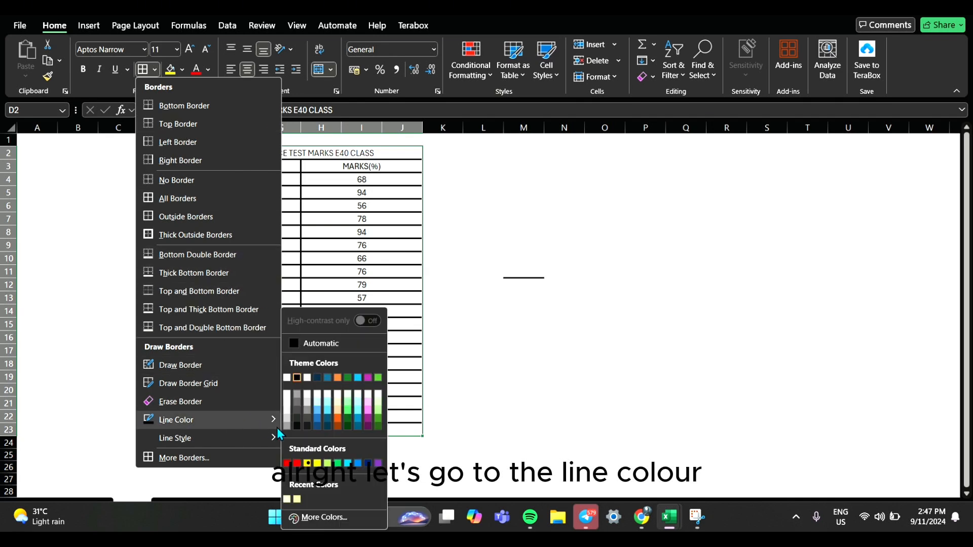
left_click(353, 420)
left_click(155, 70)
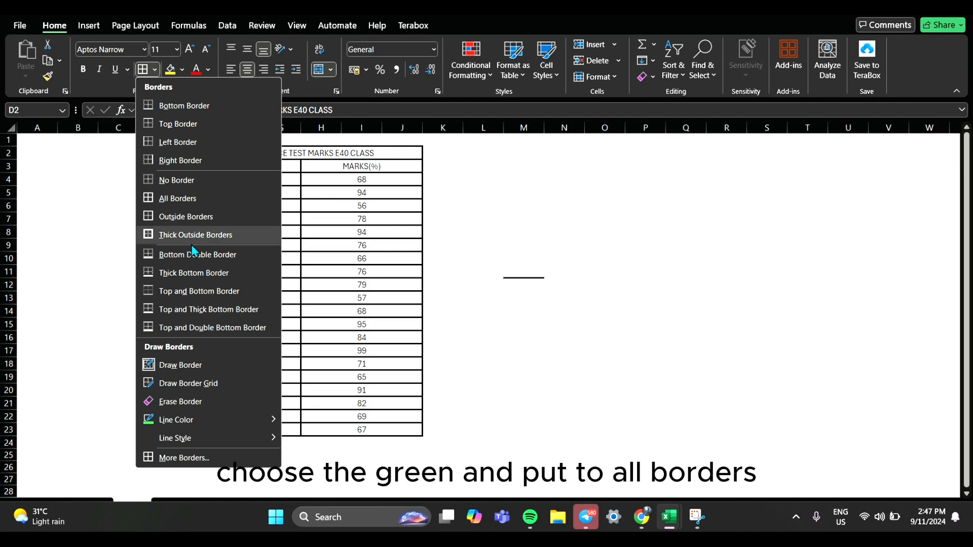
left_click(189, 205)
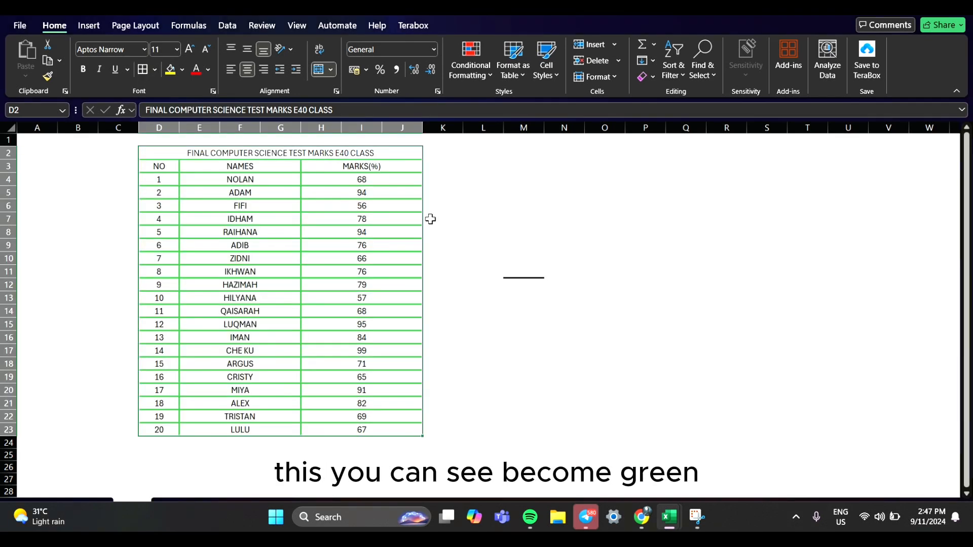
left_click(434, 216)
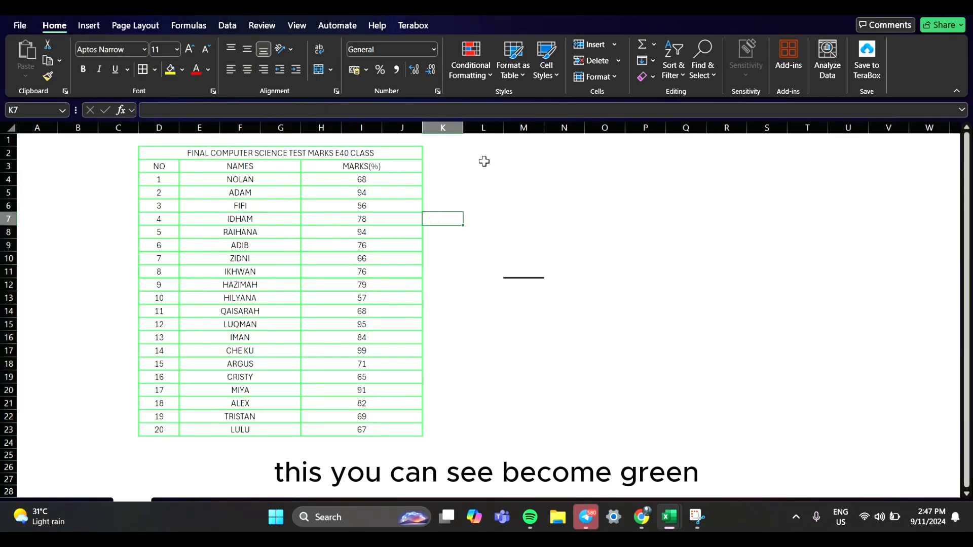
Step: Set a thin dash-dot-dot border line style and apply it to all borders of the marks table, D2:J23
left_click(170, 151)
left_click_drag(170, 151, 266, 427)
left_click(155, 70)
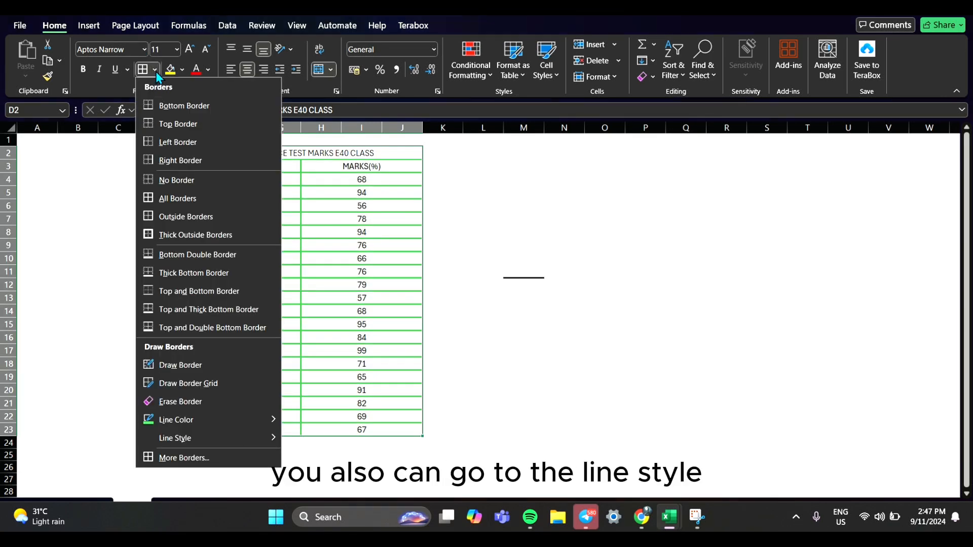
mouse_move(167, 439)
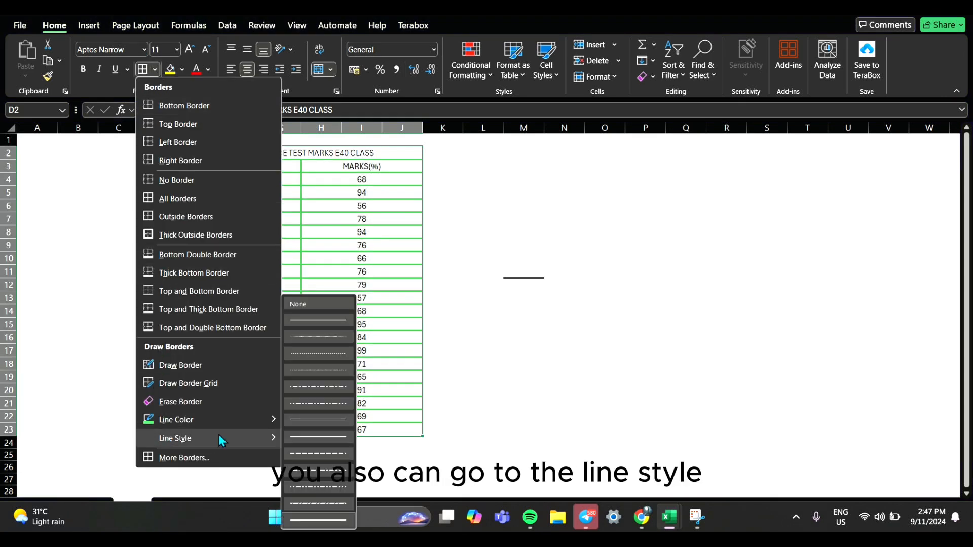
left_click(321, 403)
left_click(146, 69)
left_click(481, 224)
Step: Change the border line style to the thick solid line and apply it to all borders of table D2:J23
left_click_drag(147, 152, 312, 409)
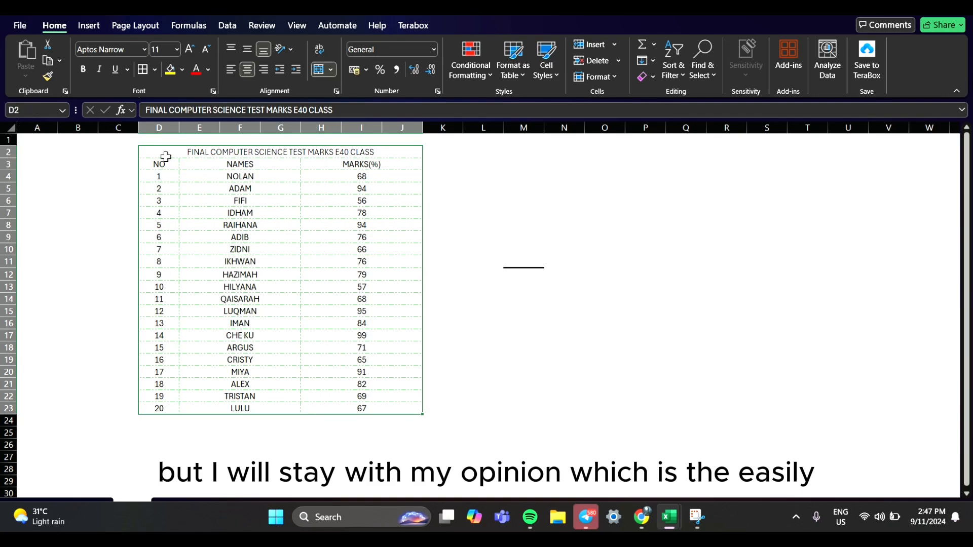
left_click(155, 69)
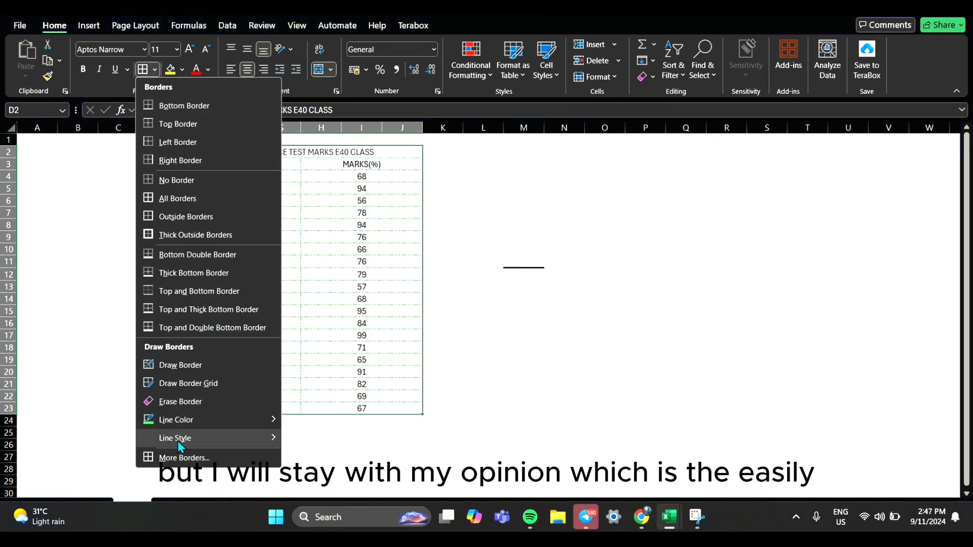
mouse_move(177, 439)
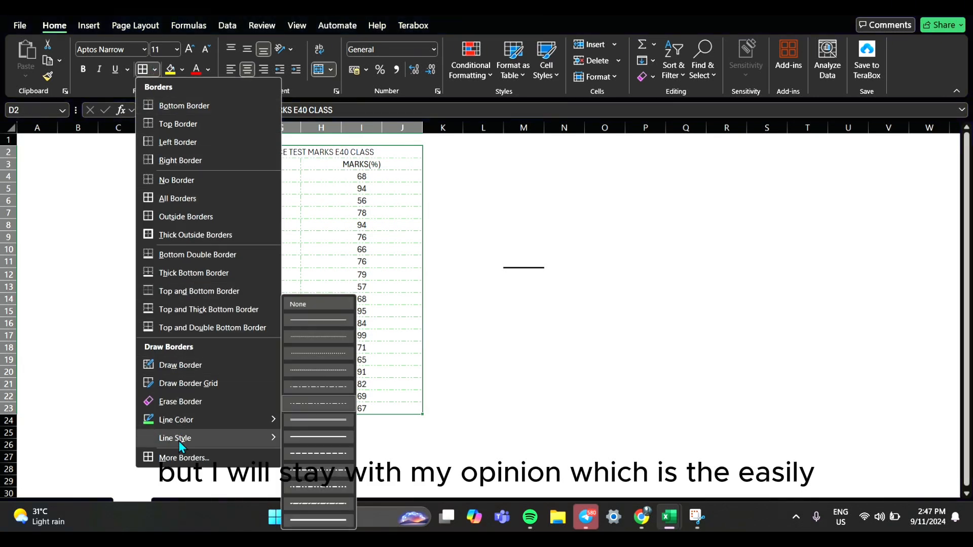
left_click(332, 515)
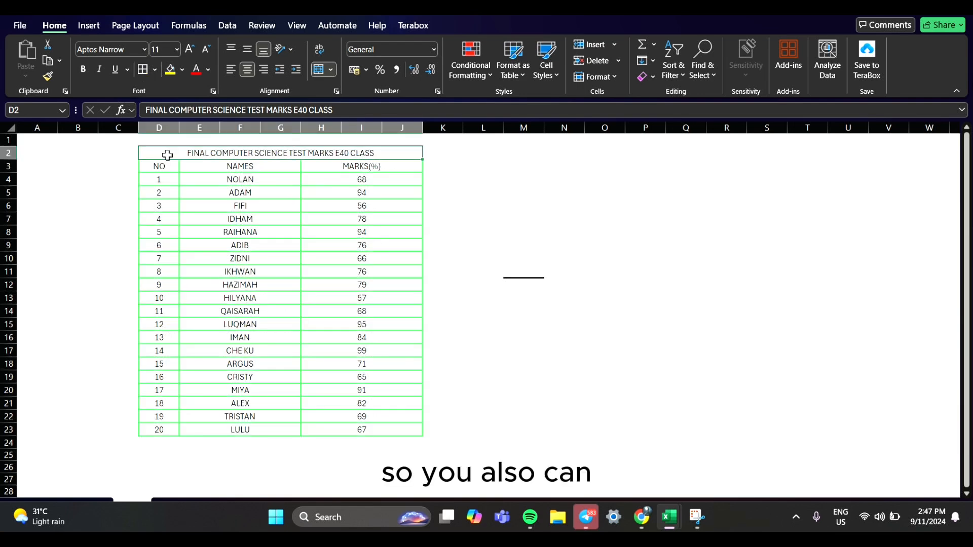
Step: Fill the whole marks table, D2:J23, with a light yellow background chosen from the additional standard colors
left_click_drag(169, 153, 330, 430)
left_click(154, 69)
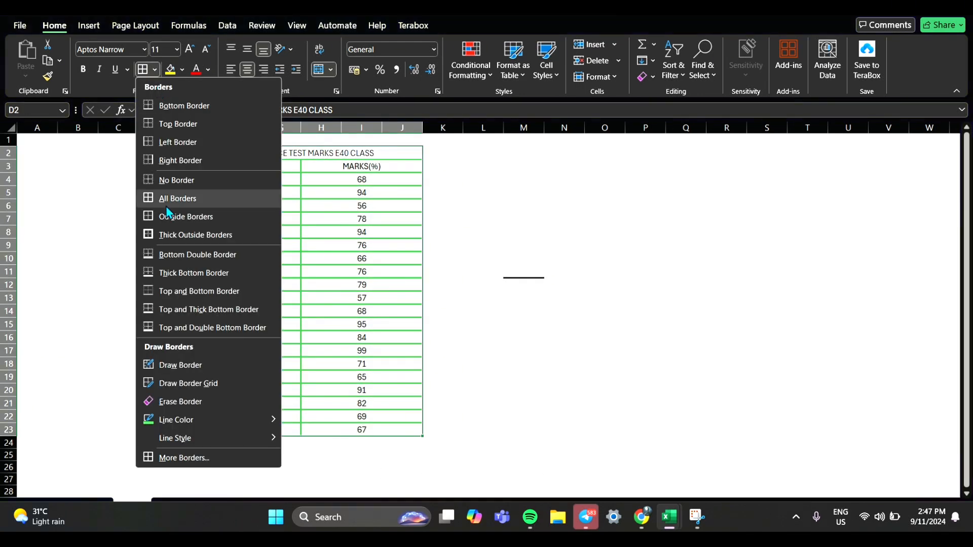
left_click(167, 457)
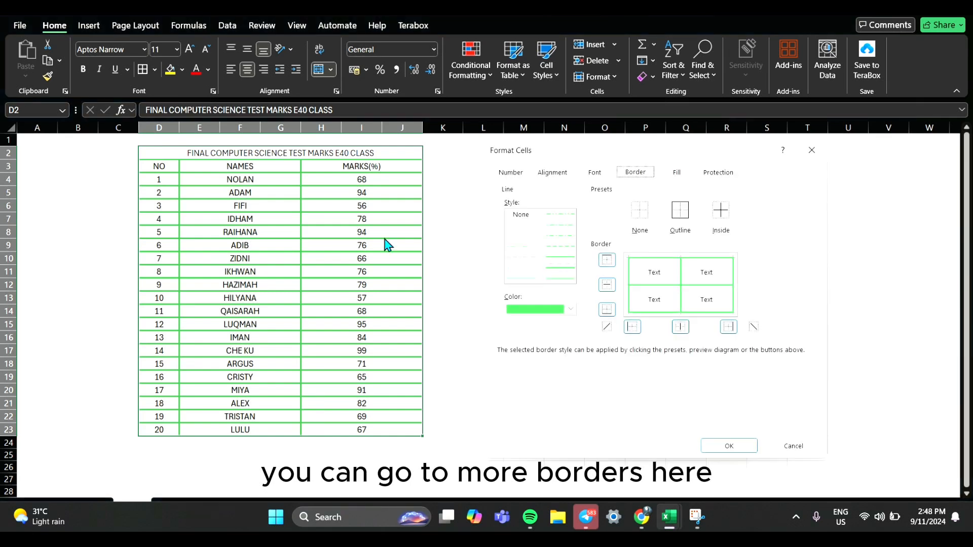
left_click(675, 175)
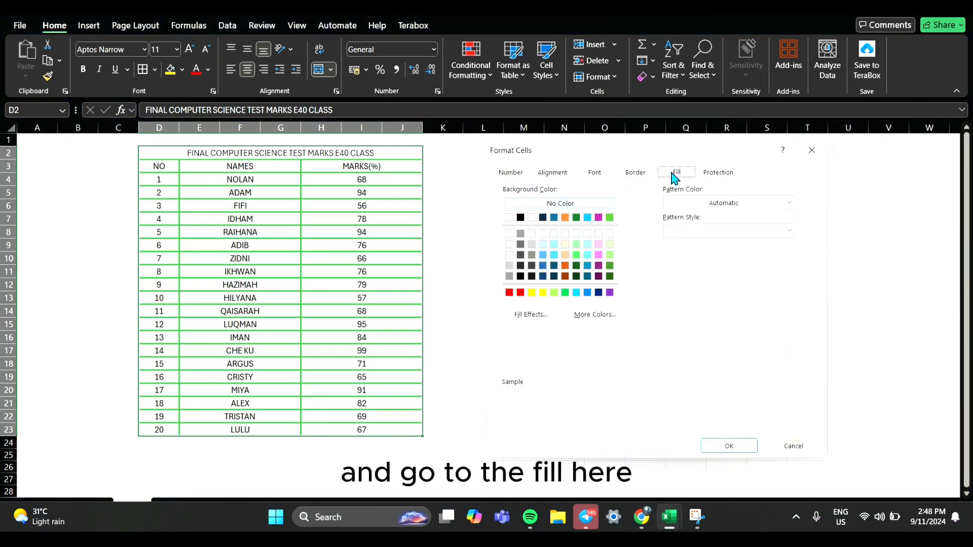
left_click(587, 317)
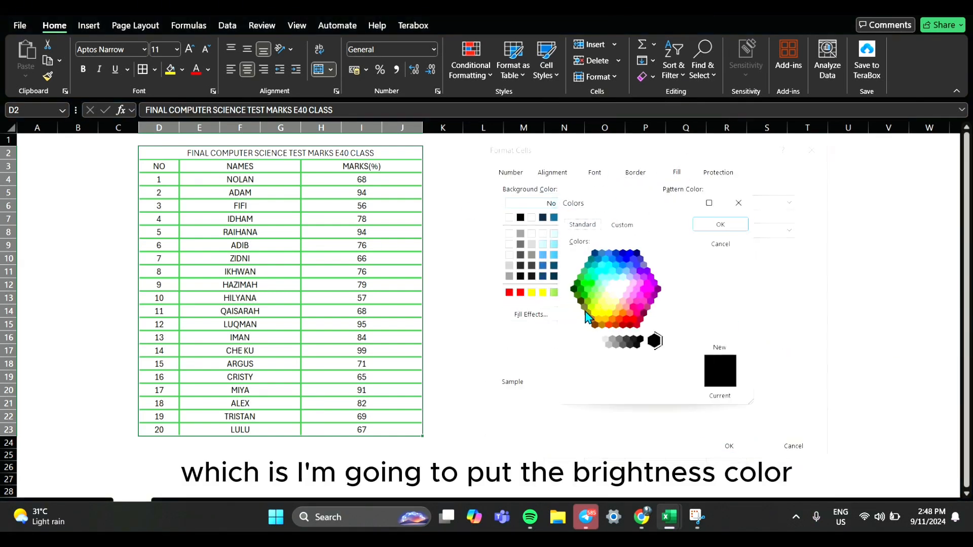
left_click(612, 307)
left_click(609, 302)
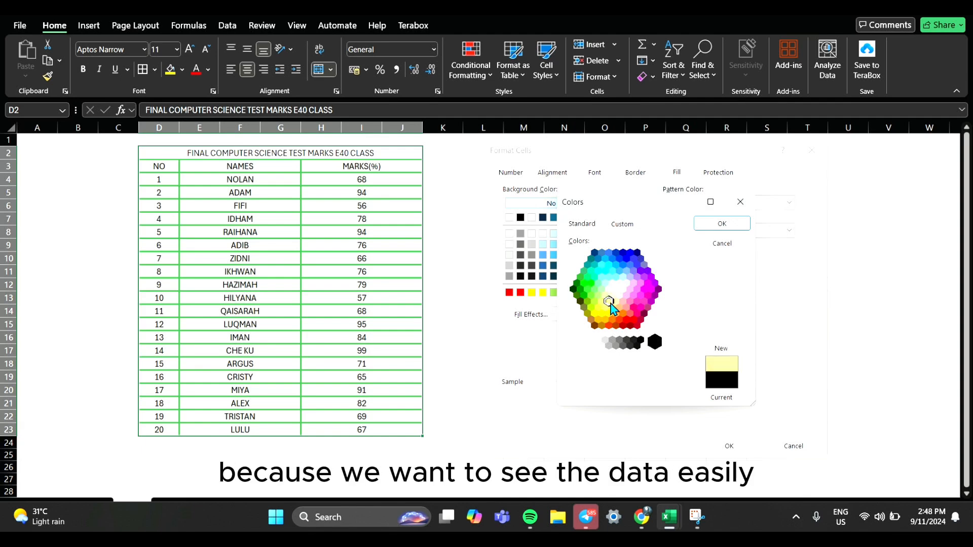
left_click(740, 228)
left_click(743, 440)
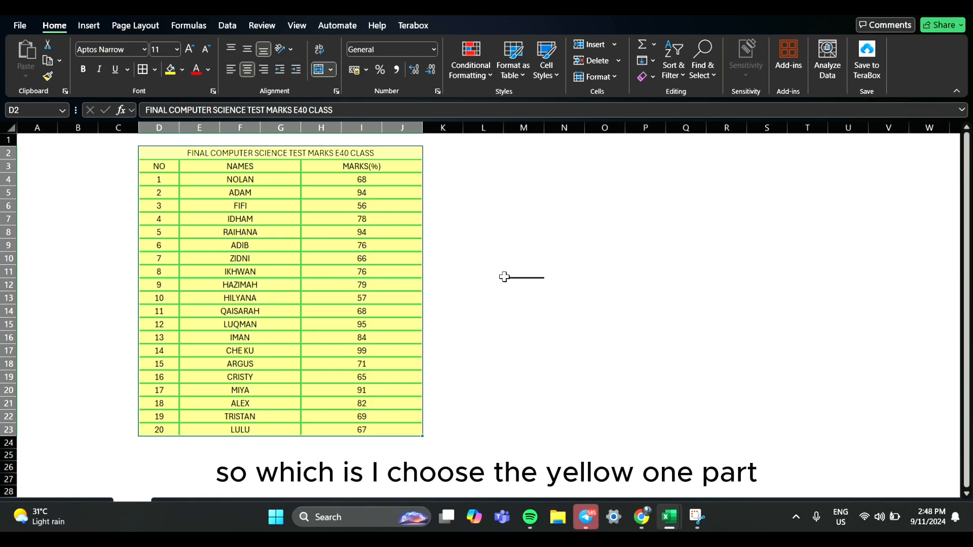
left_click(506, 245)
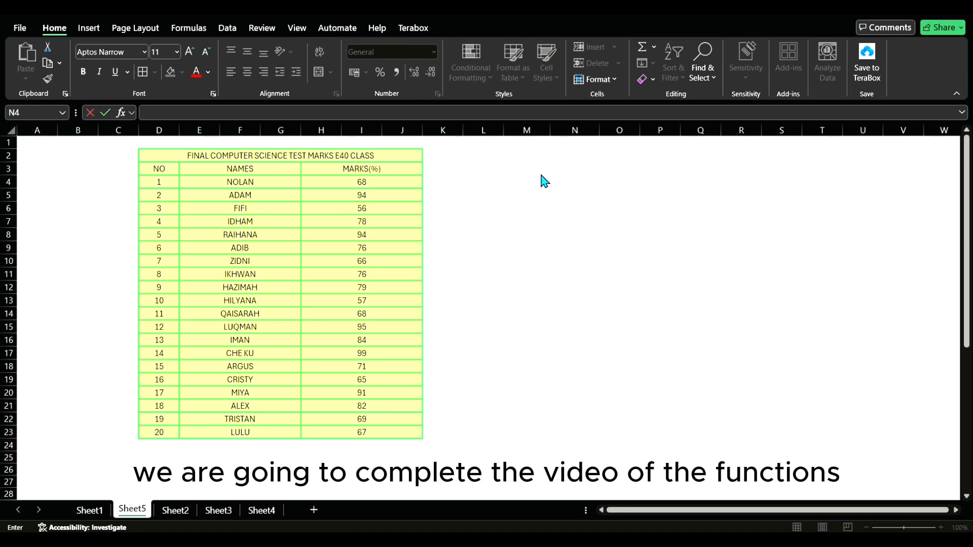
Step: Enter the summary table labels: VALUE in N4, and AVERAGE, MINIMUM, MAXIMUM and TOTAL in M5 to M8
left_click(576, 188)
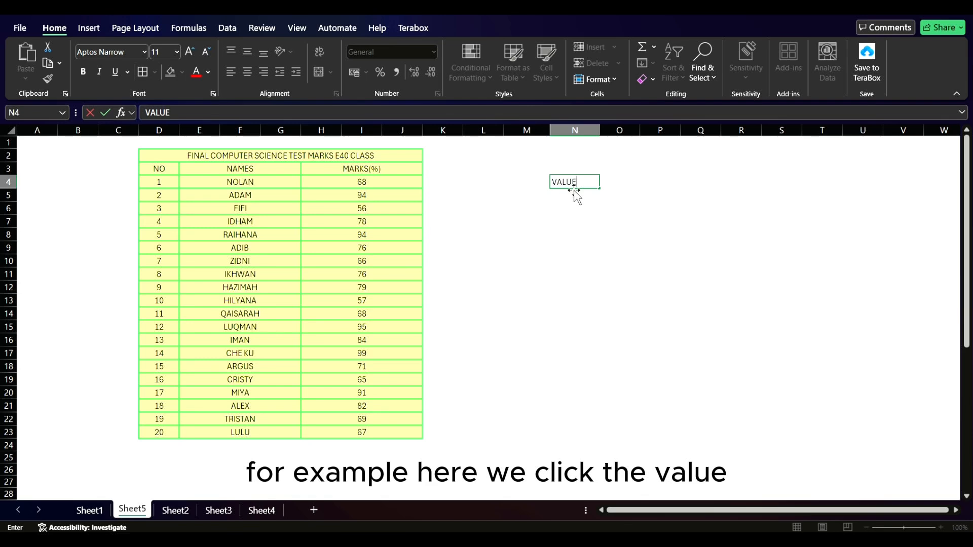
left_click(527, 198)
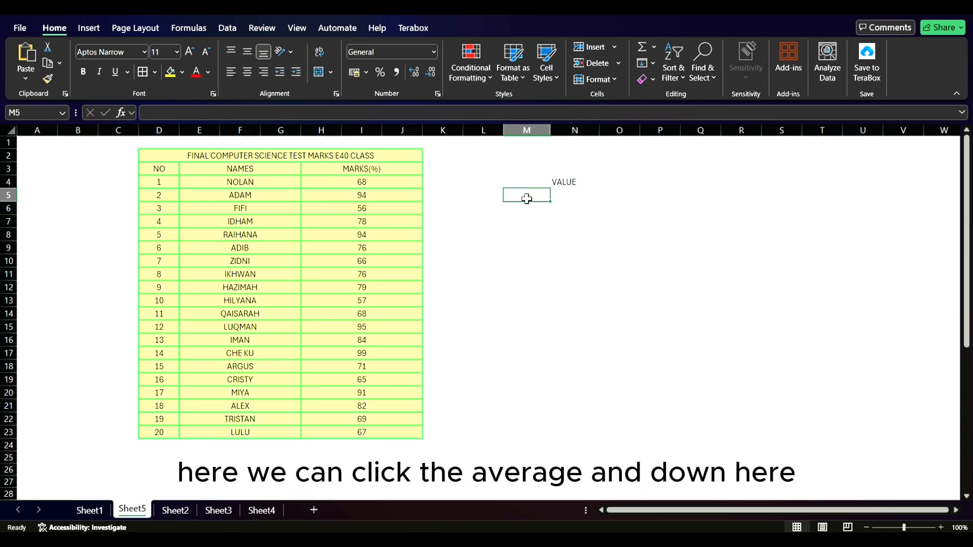
type("AVERAGE")
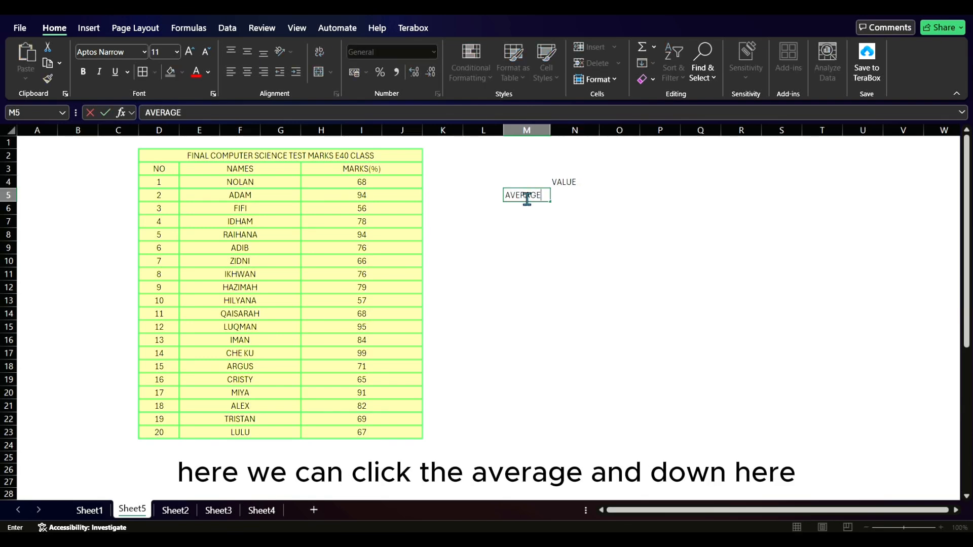
key("Return")
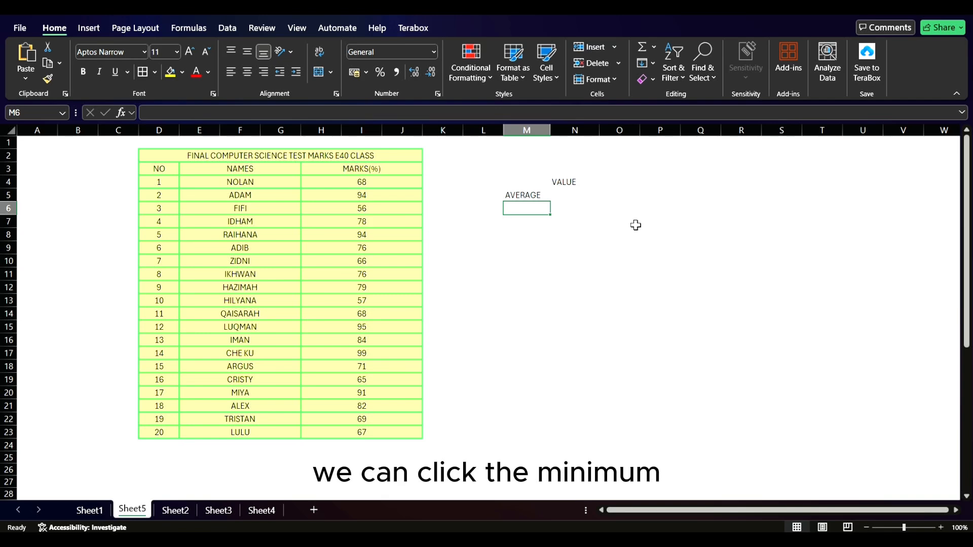
type("MINIMUM")
key("Return")
type("MA")
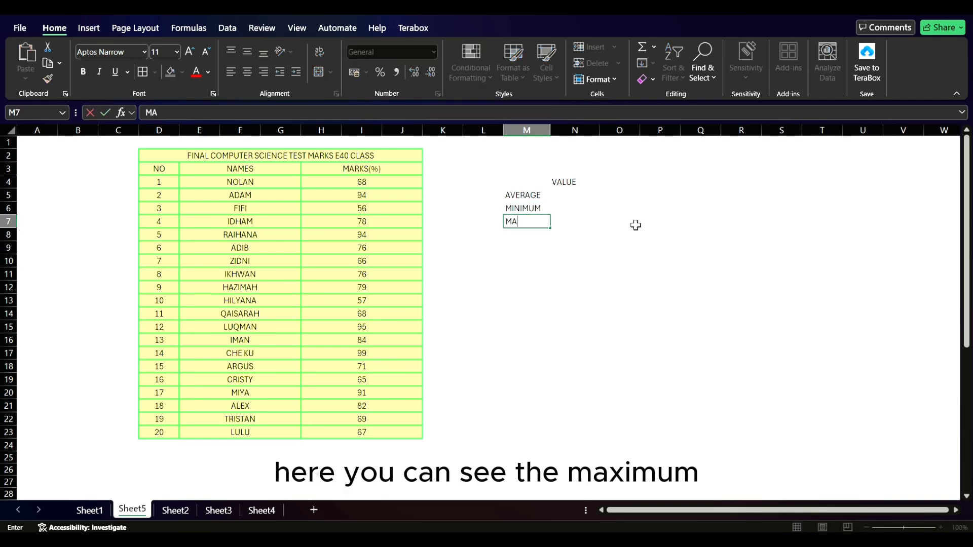
key("Return")
type("TOTAL")
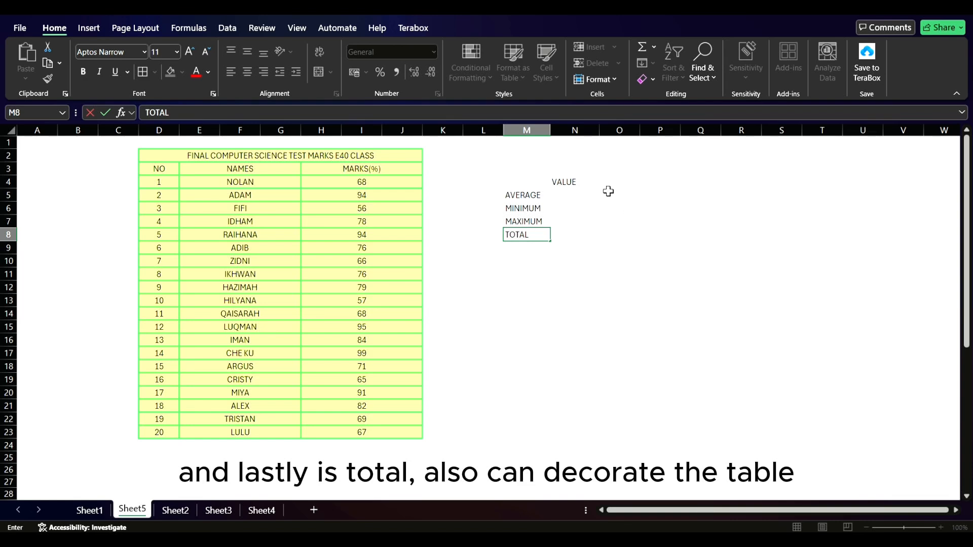
Step: Apply All Borders to the VALUE column N4:N8 and to the label cells M5:M8 of the summary table
left_click(583, 184)
left_click_drag(581, 184, 574, 235)
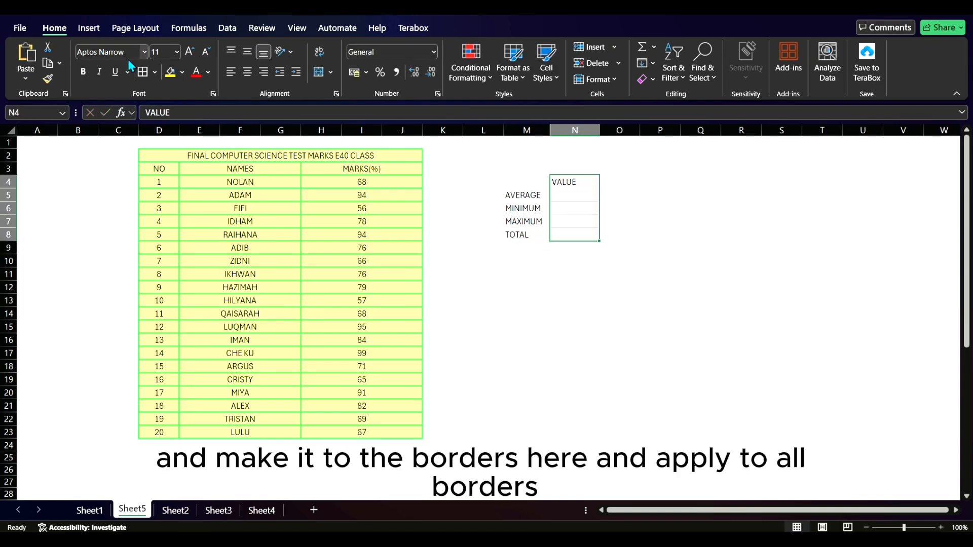
left_click(155, 72)
left_click(223, 201)
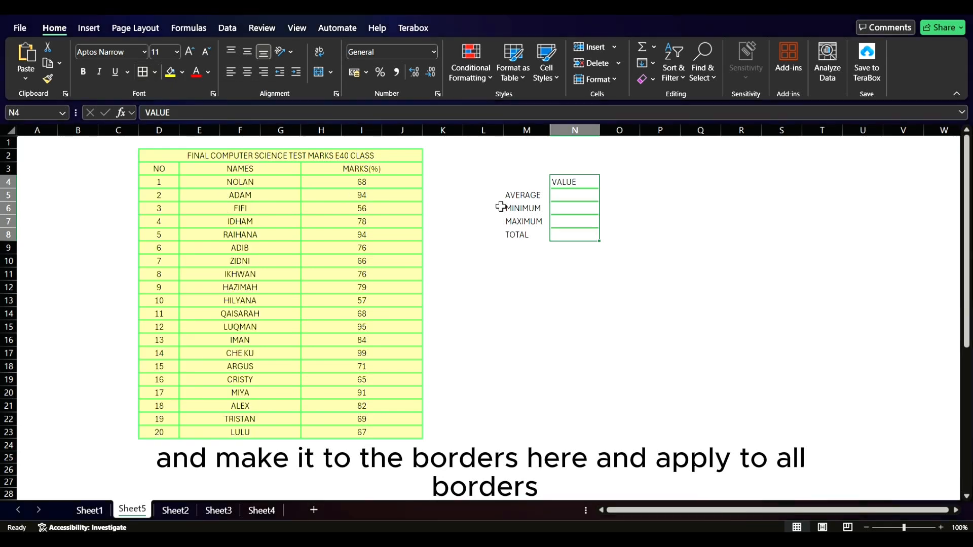
left_click_drag(515, 201, 522, 234)
left_click(156, 72)
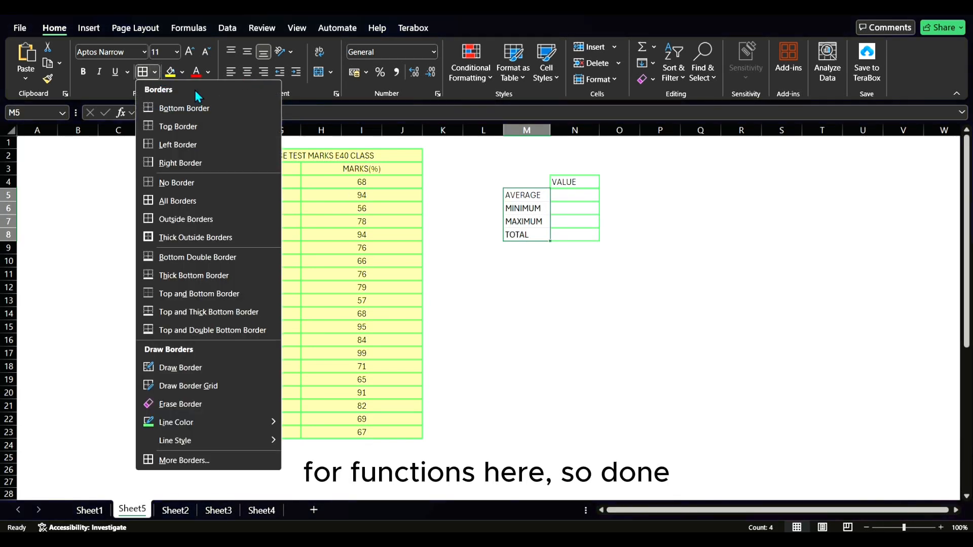
left_click(214, 196)
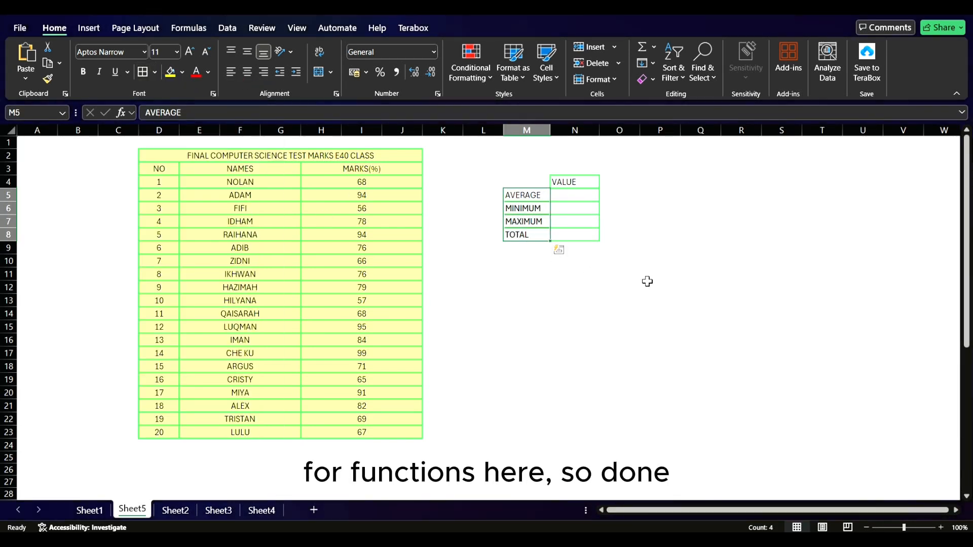
left_click(651, 284)
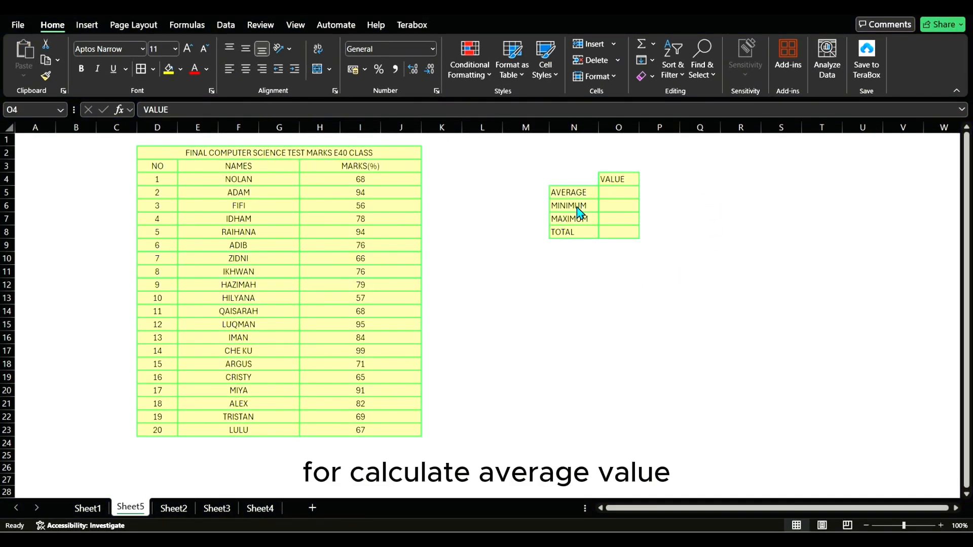
Step: Calculate the average mark in O5 with the AVERAGE function over the marks range H4:J23
left_click(611, 193)
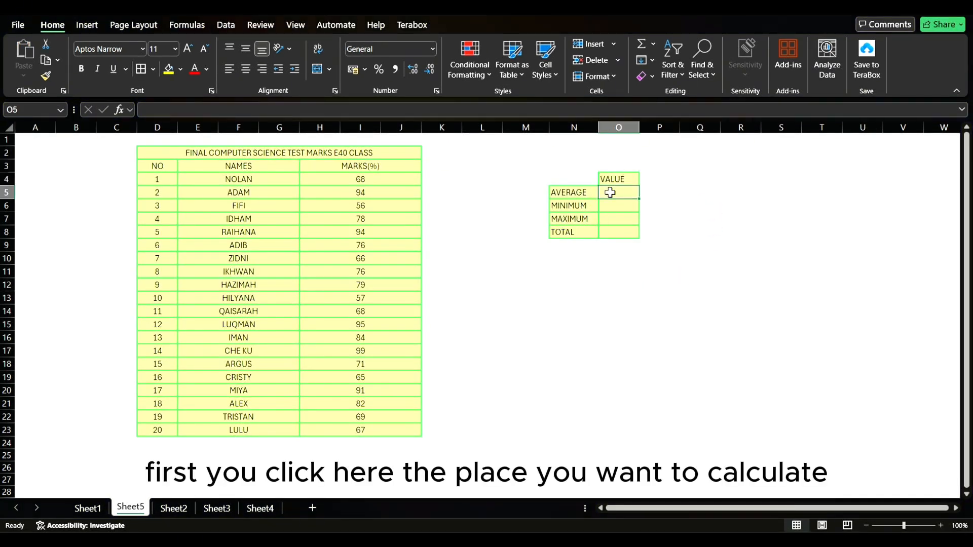
left_click(654, 45)
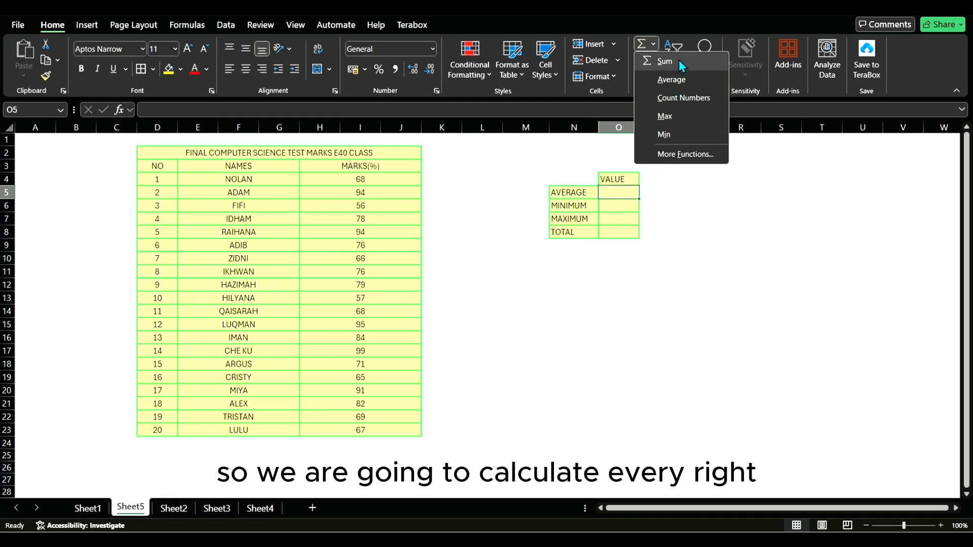
left_click(688, 87)
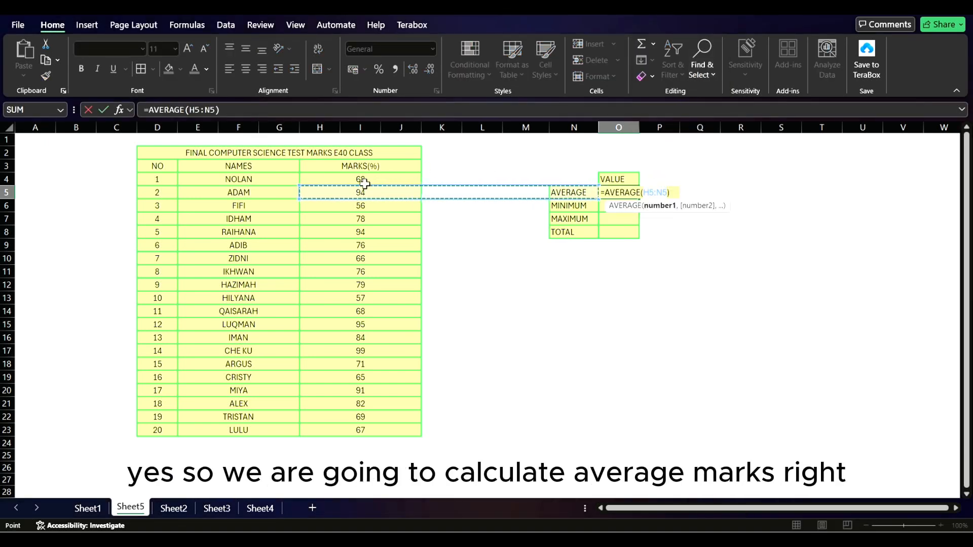
left_click(325, 180)
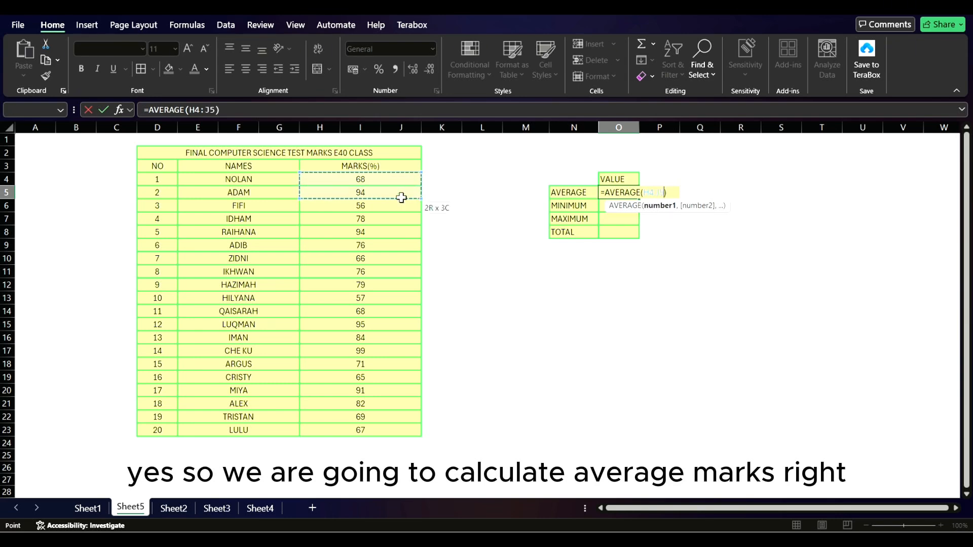
left_click_drag(403, 193, 333, 428)
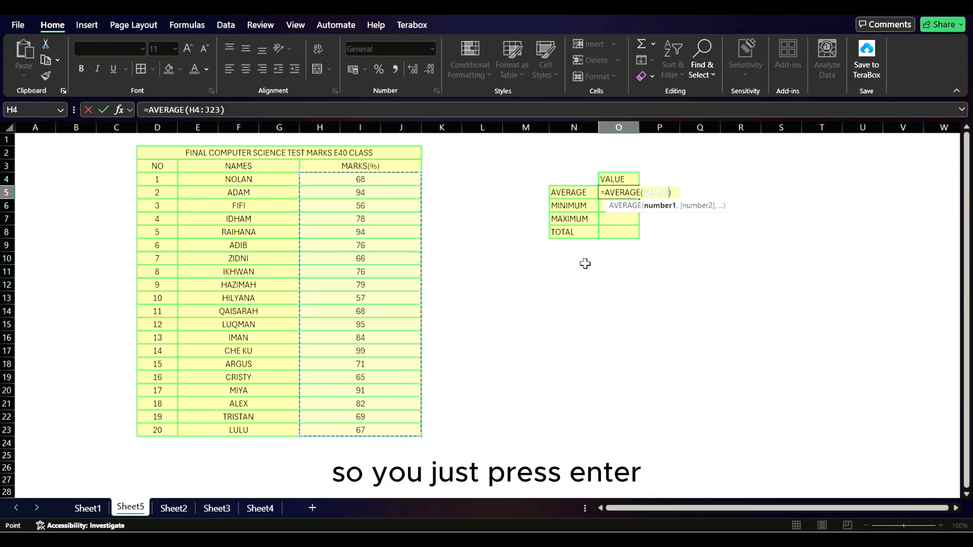
key("Return")
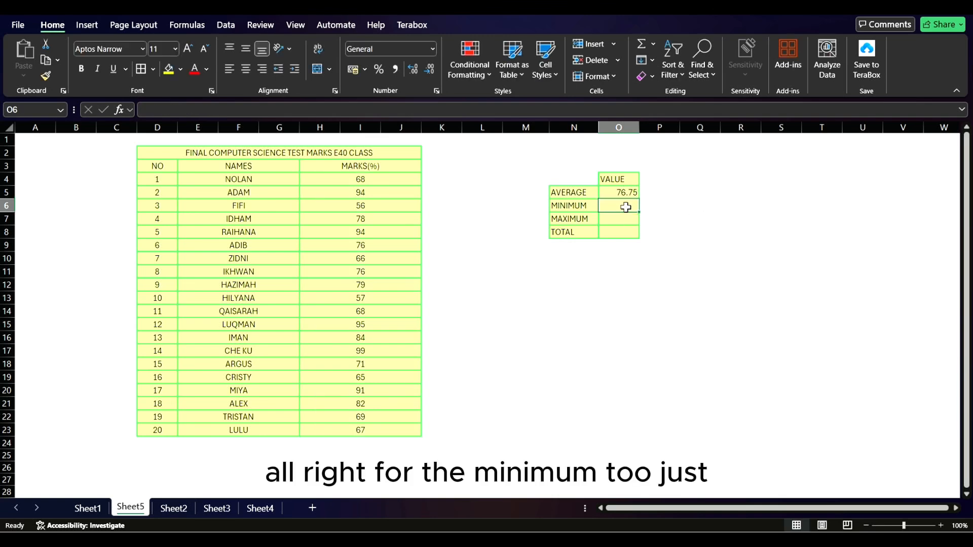
Step: Calculate the minimum mark in O6 with the MIN function over the marks range H4:J23
left_click(653, 45)
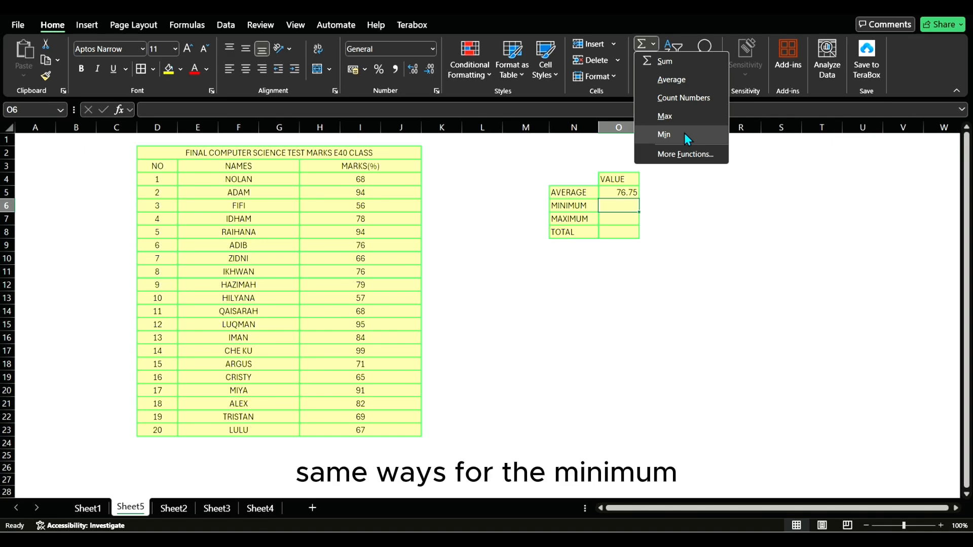
left_click(664, 134)
left_click_drag(391, 180, 343, 430)
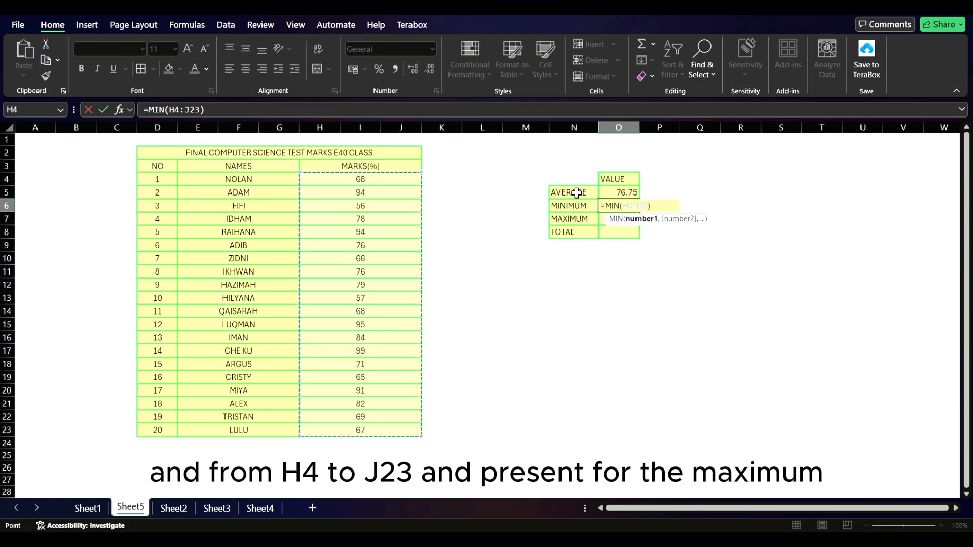
key("Return")
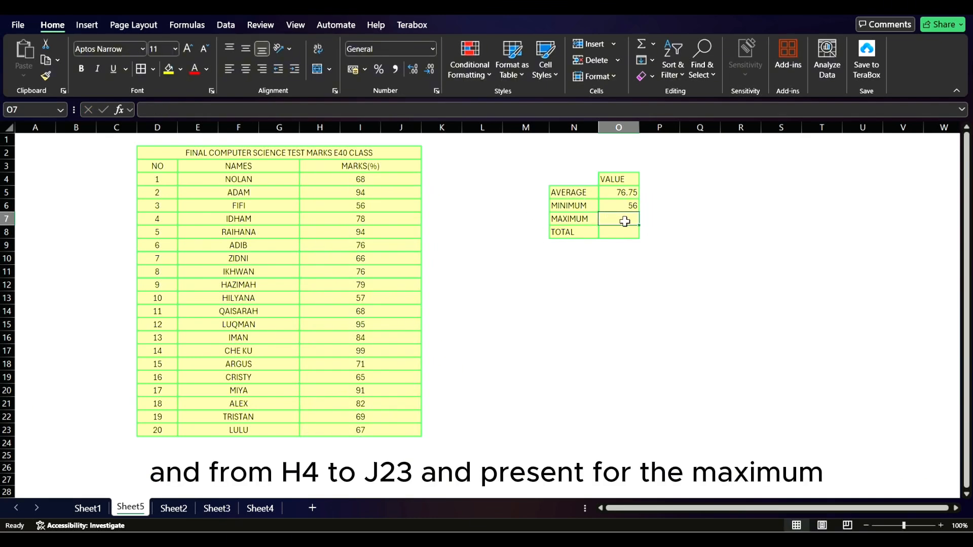
Step: Calculate the maximum mark in O7 with the MAX function over the marks range H4:J23
left_click(653, 44)
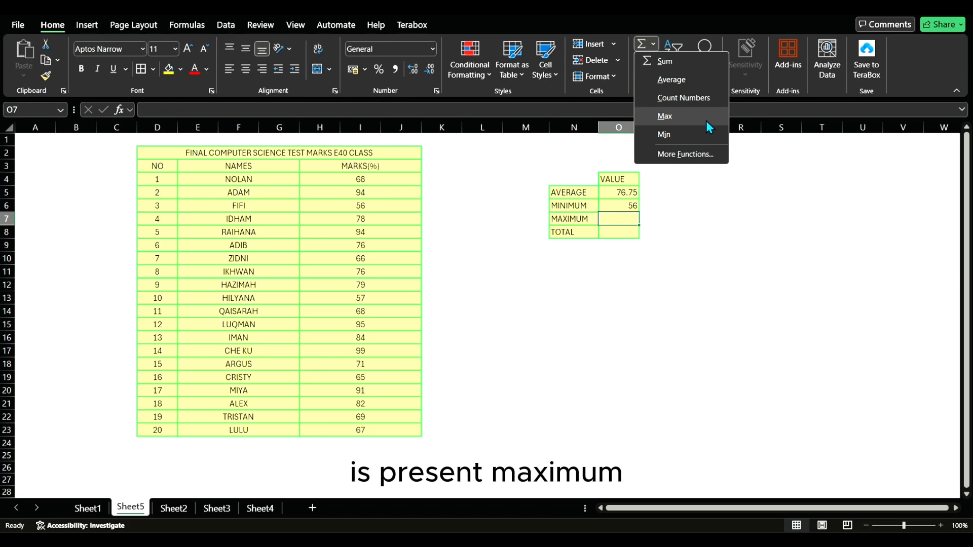
left_click(707, 122)
left_click(400, 181)
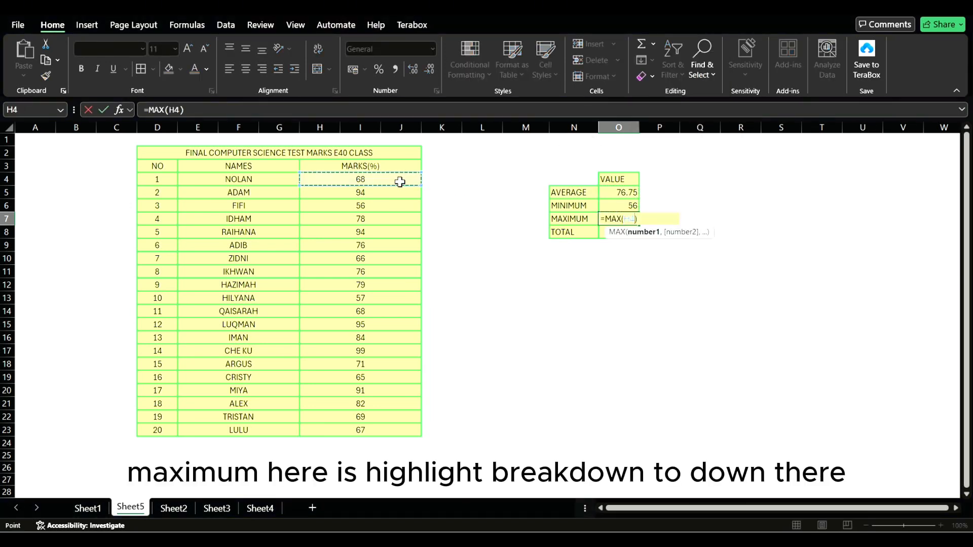
left_click_drag(399, 181, 376, 425)
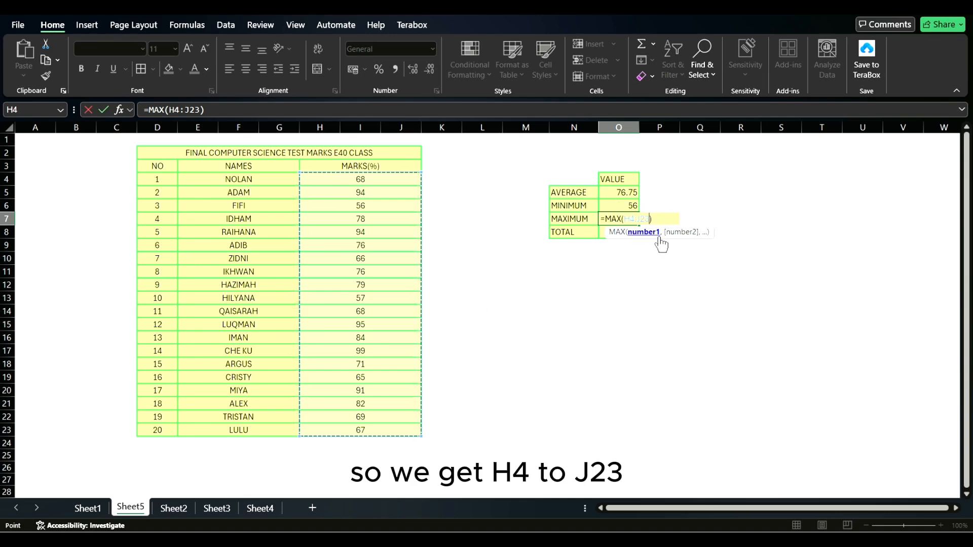
key("Return")
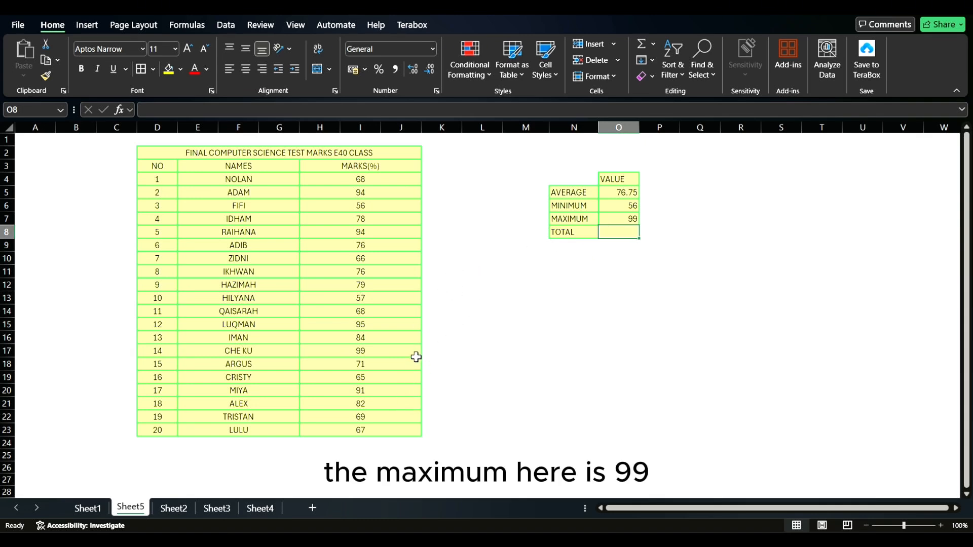
Step: Calculate the total marks in O8 with the SUM function over the marks range H4:J23
left_click(655, 47)
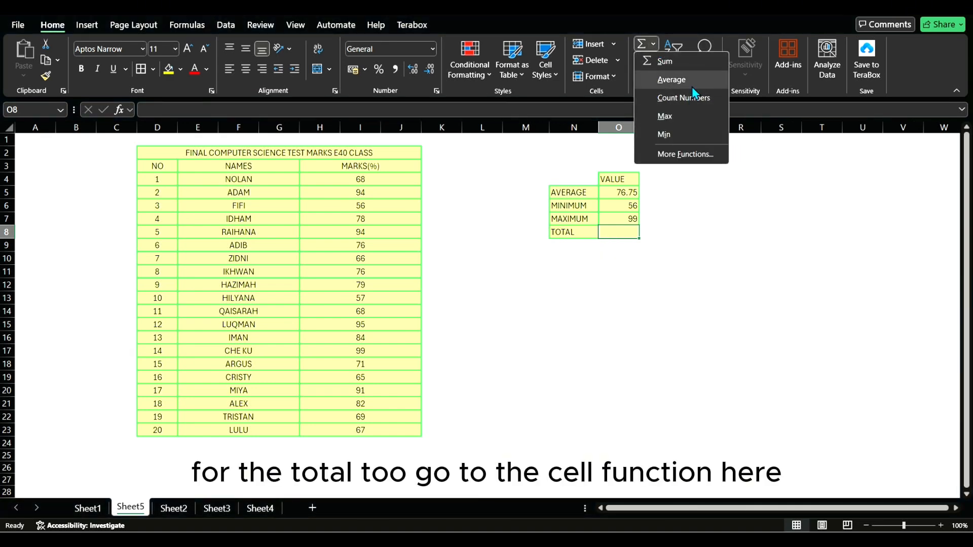
left_click(700, 63)
left_click(400, 185)
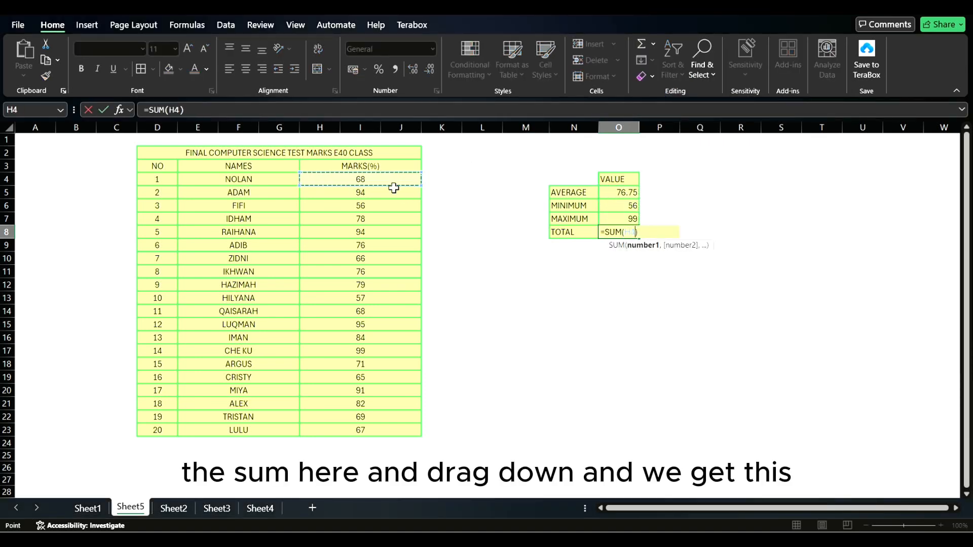
left_click_drag(398, 183, 374, 427)
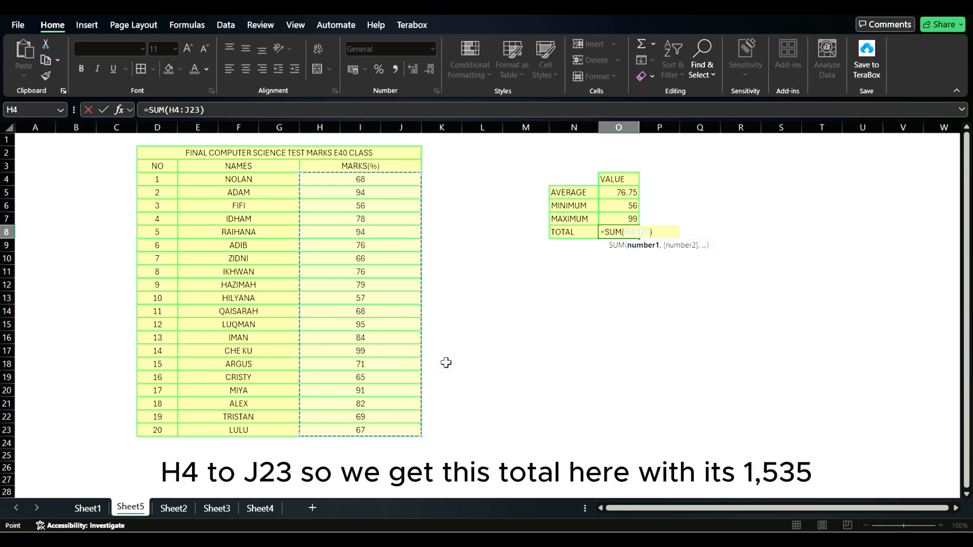
key("Return")
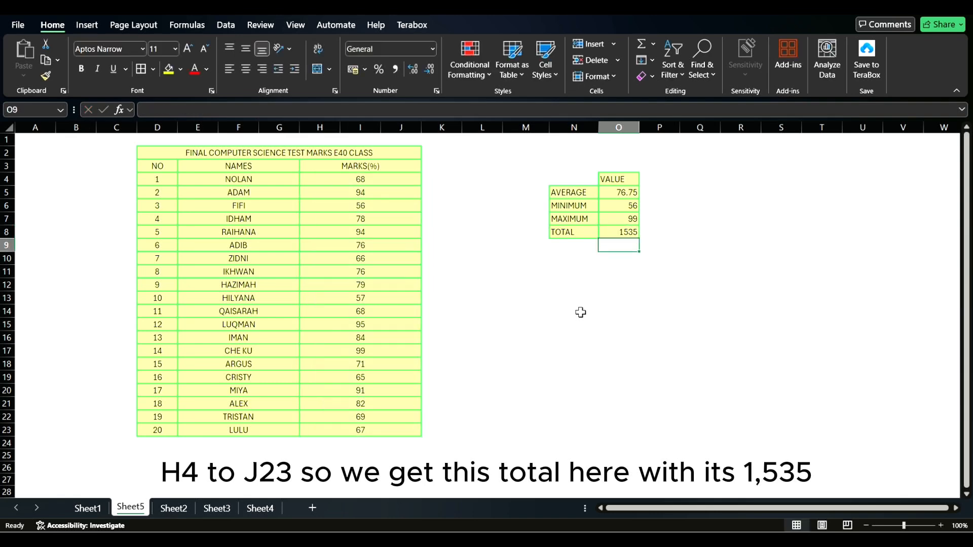